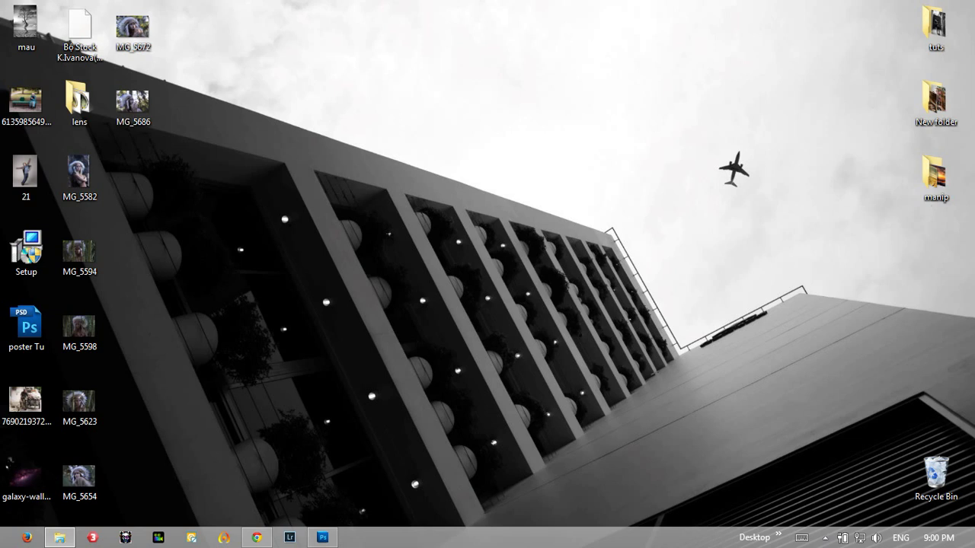
# Open DSC_1036 from the ghep mat stock folder in Windows Photo Viewer.
pyautogui.click(60, 537)
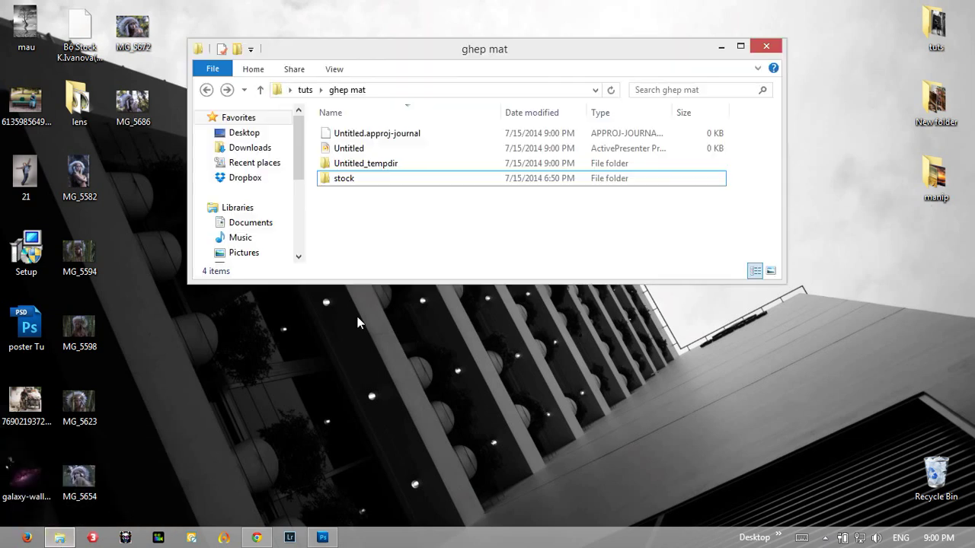
pyautogui.doubleClick(346, 178)
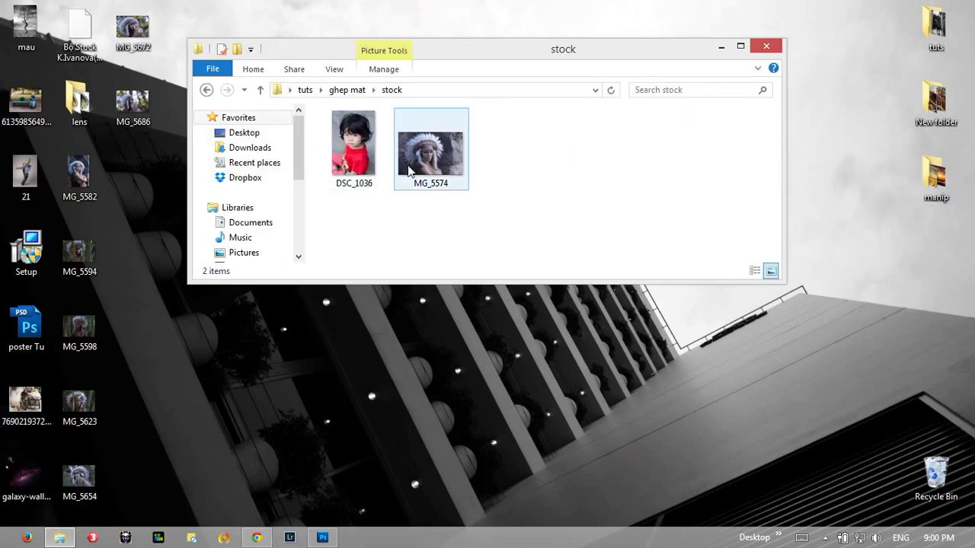
pyautogui.doubleClick(364, 172)
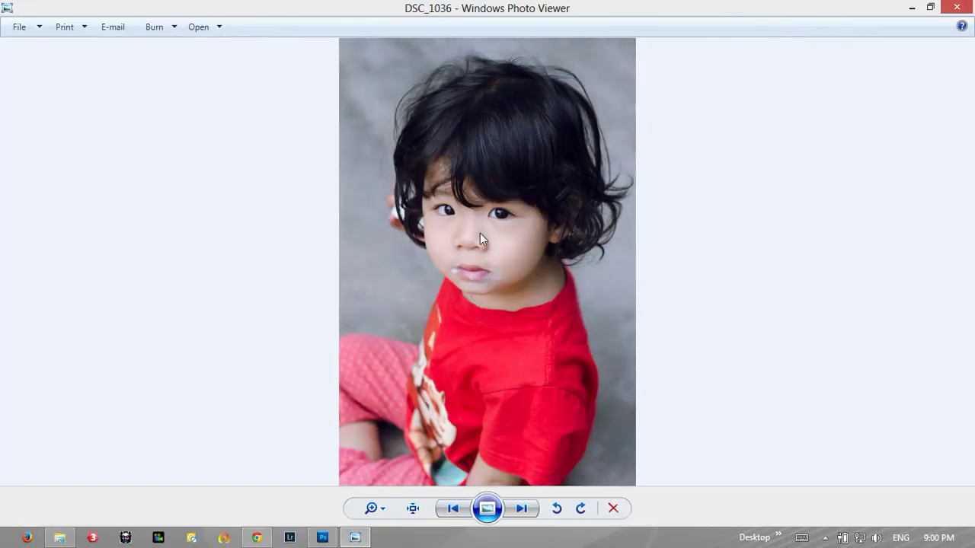
# Zoom into the child's eyes in DSC_1036, then zoom back out to the whole photo.
pyautogui.click(372, 507)
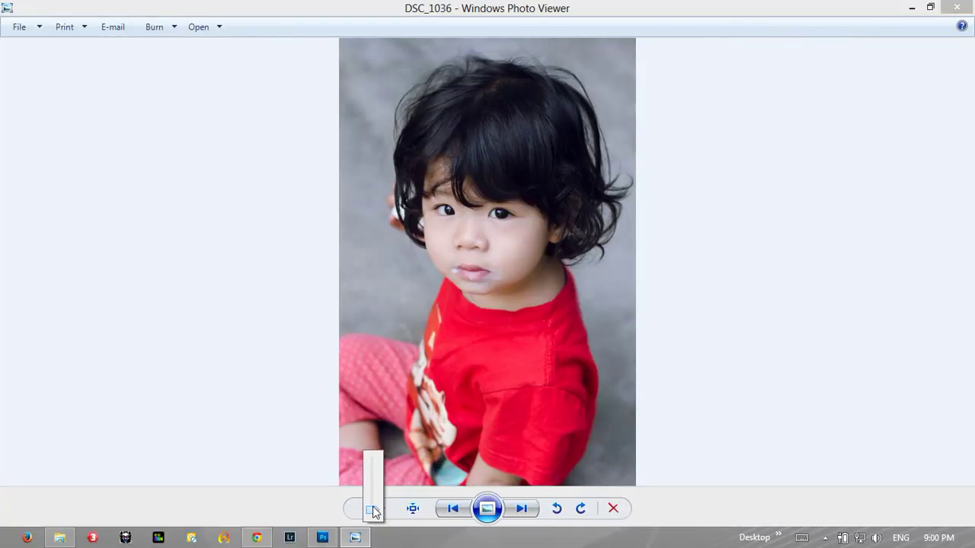
pyautogui.moveTo(374, 512); pyautogui.dragTo(381, 461)
pyautogui.moveTo(523, 100); pyautogui.dragTo(534, 223)
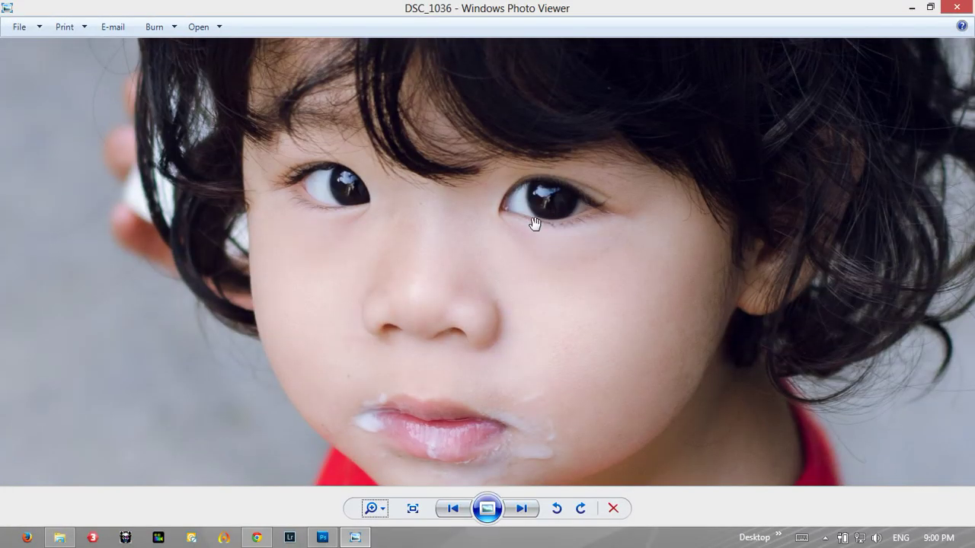
pyautogui.click(373, 508)
pyautogui.moveTo(373, 469); pyautogui.dragTo(373, 526)
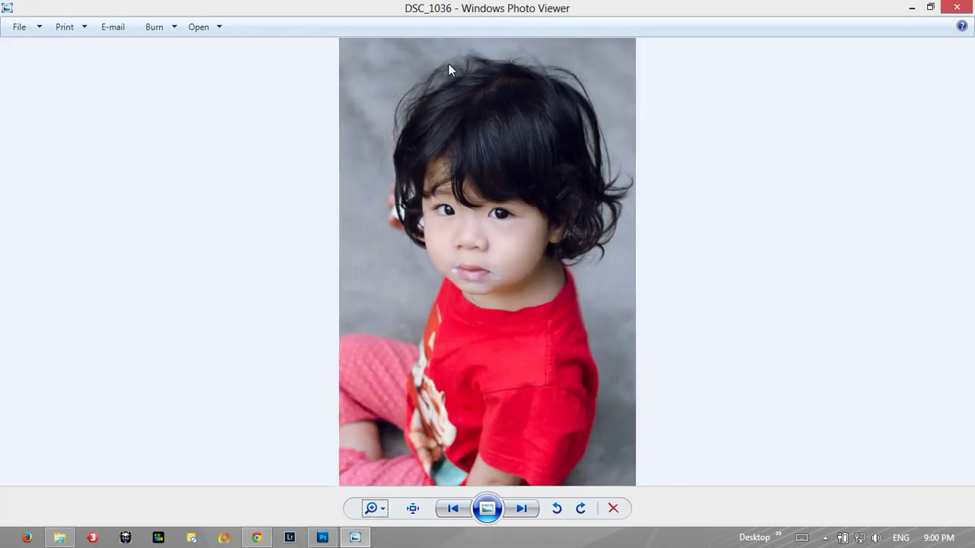
# Move to MG_5574, zoom in on the headdress woman's eyes, then zoom back out.
pyautogui.click(522, 508)
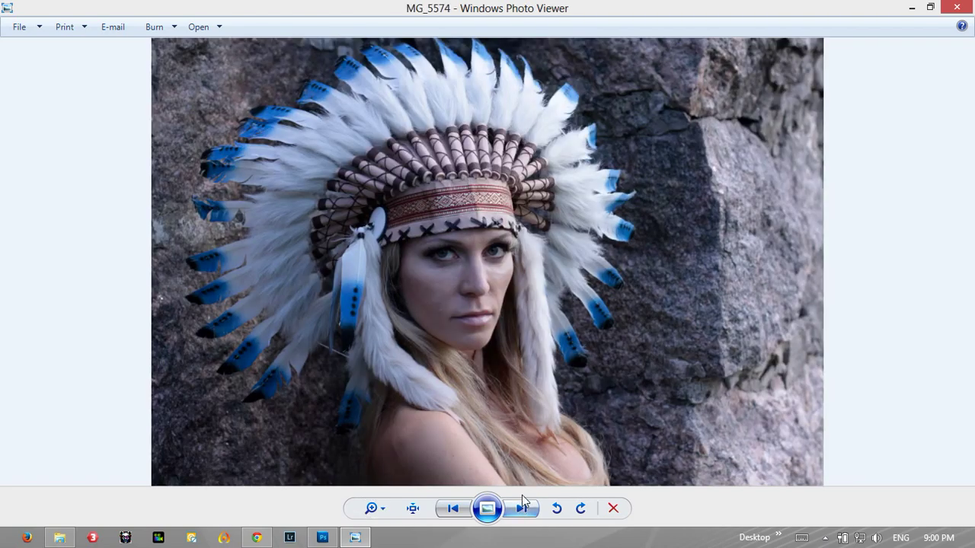
pyautogui.click(373, 511)
pyautogui.moveTo(374, 515); pyautogui.dragTo(376, 496)
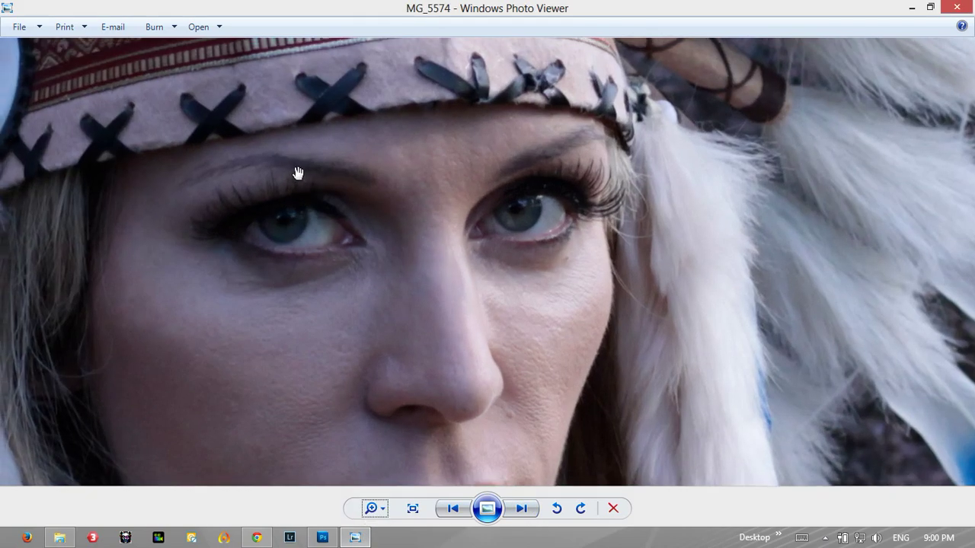
pyautogui.moveTo(298, 173); pyautogui.dragTo(367, 227)
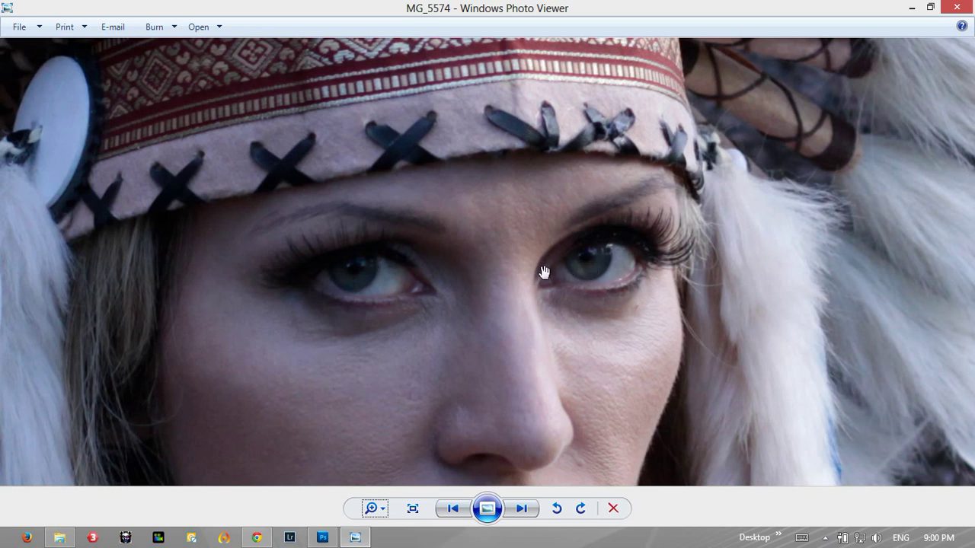
pyautogui.click(378, 512)
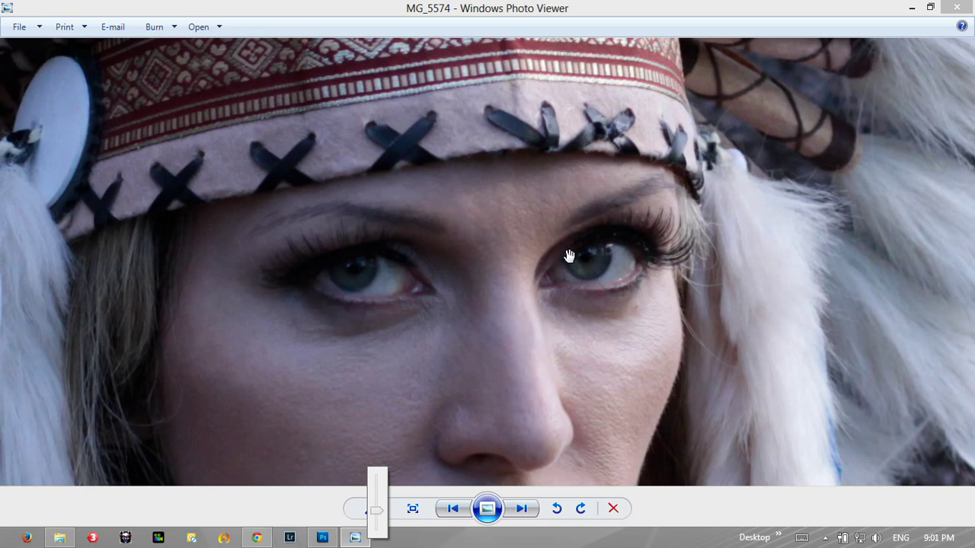
pyautogui.click(377, 516)
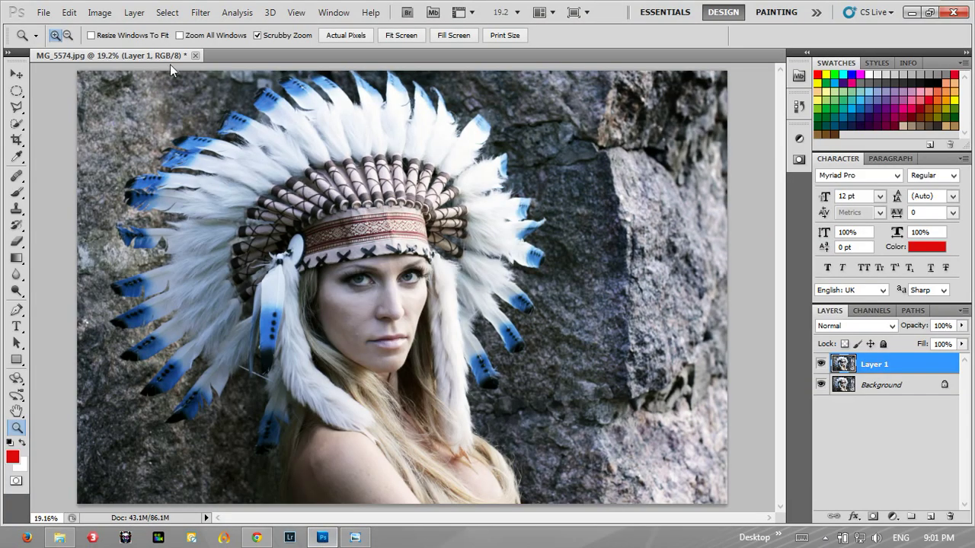
# Open DSC_1036 from Desktop/tuts/ghep mat/stock in Photoshop.
pyautogui.click(44, 12)
pyautogui.click(53, 37)
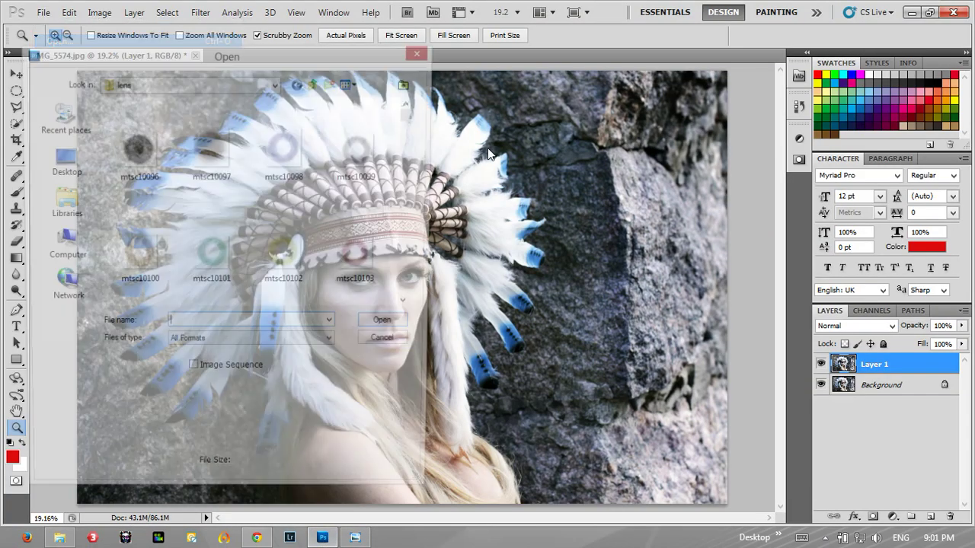
pyautogui.click(316, 85)
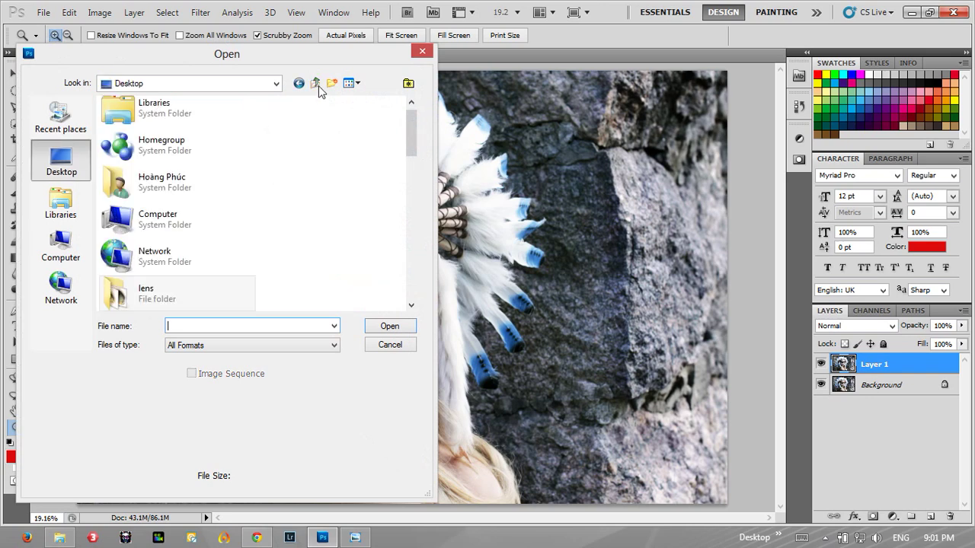
pyautogui.moveTo(412, 148); pyautogui.dragTo(408, 209)
pyautogui.scroll(2, 236, 196)
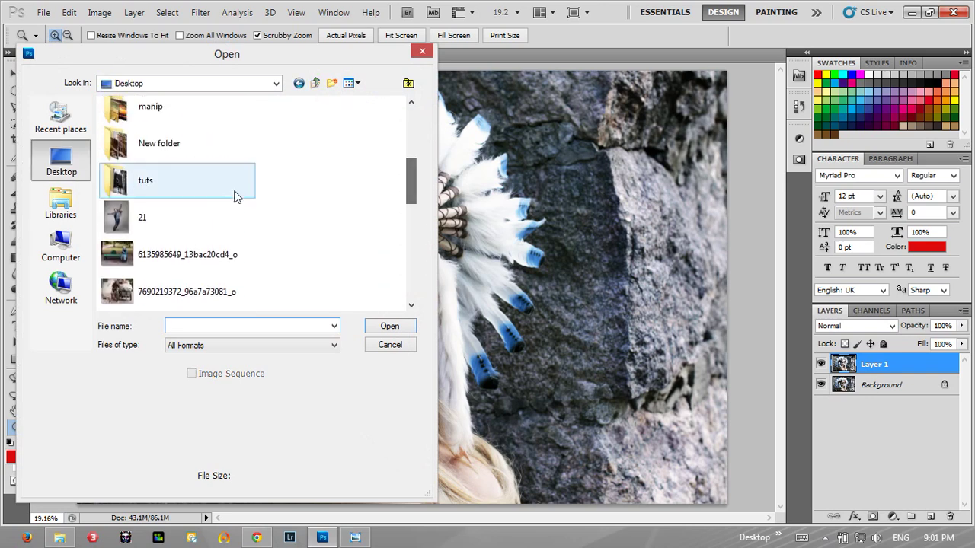
pyautogui.doubleClick(205, 187)
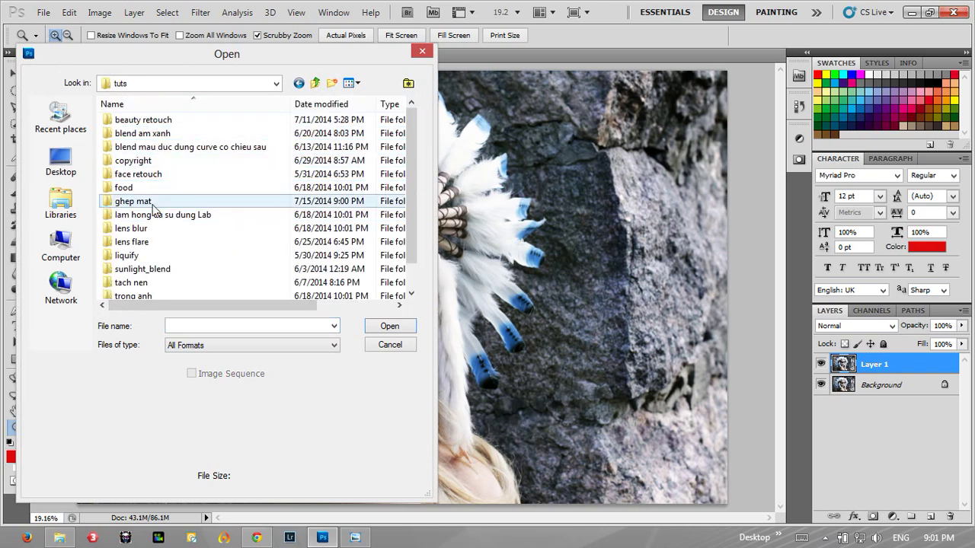
pyautogui.doubleClick(137, 201)
pyautogui.doubleClick(124, 120)
pyautogui.click(135, 135)
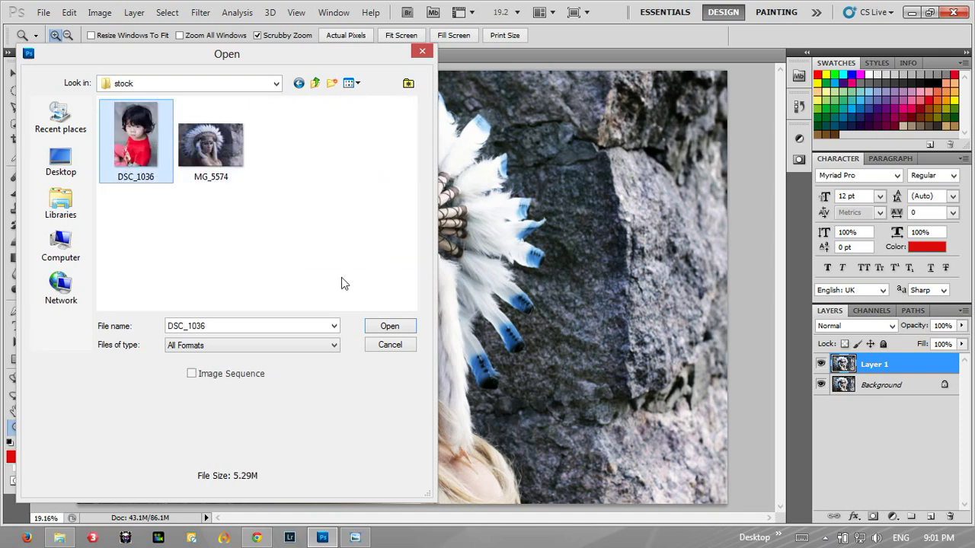
pyautogui.click(388, 327)
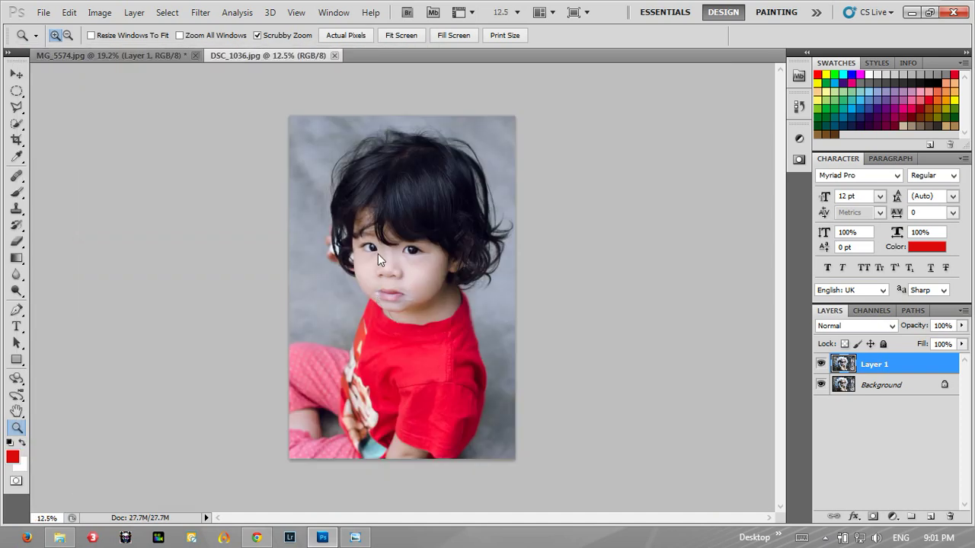
# Zoom in on the child's eyes and add a new empty Layer 1.
pyautogui.moveTo(406, 249); pyautogui.dragTo(474, 233)
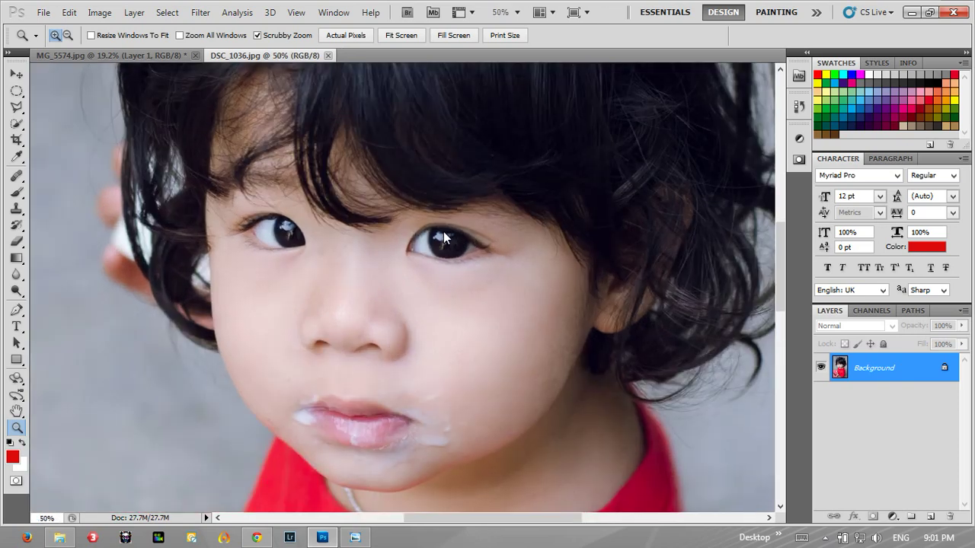
pyautogui.click(443, 232)
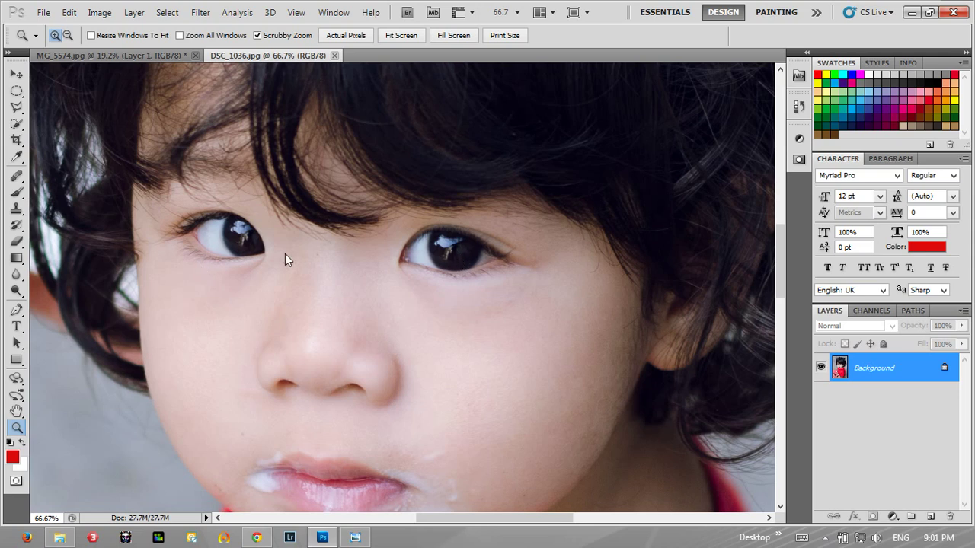
pyautogui.hotkey('ctrl', 'shift', 'n')
pyautogui.press('Return')
# Set the foreground colour to a bright blue for painting the iris.
pyautogui.click(16, 191)
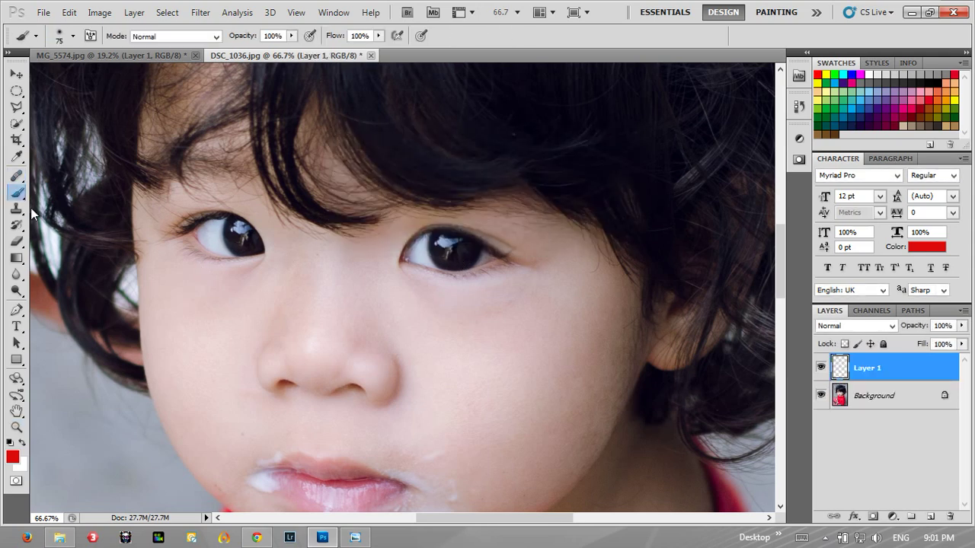
pyautogui.press('i')
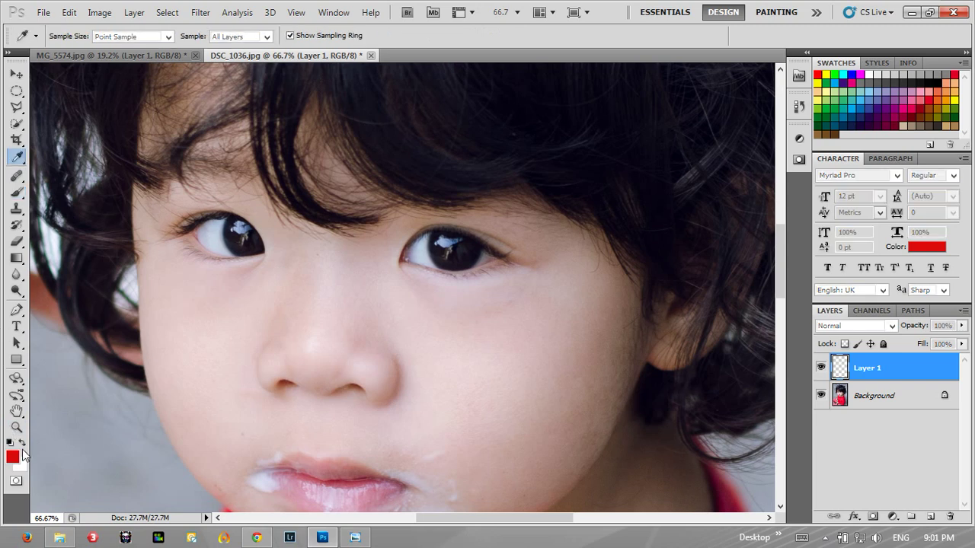
pyautogui.click(12, 457)
pyautogui.click(680, 170)
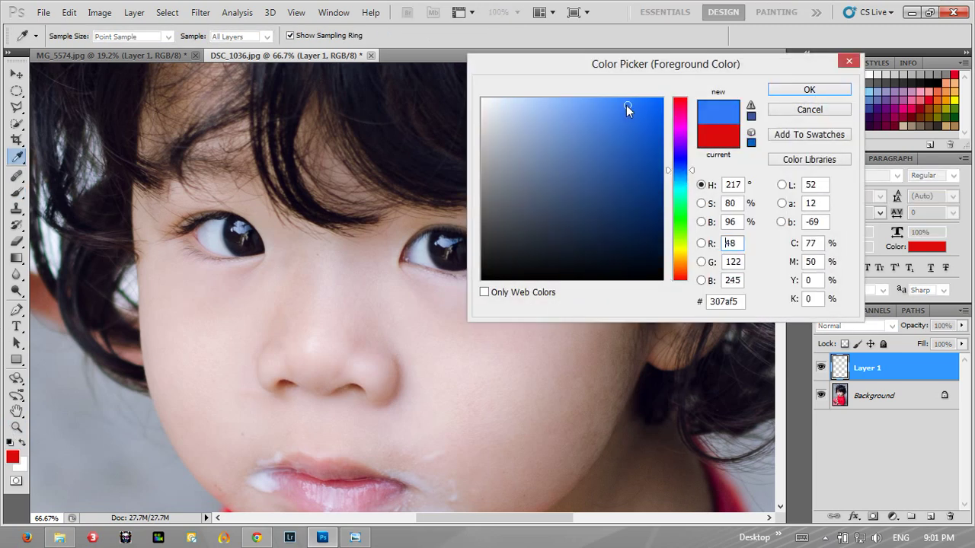
pyautogui.moveTo(629, 109); pyautogui.dragTo(638, 121)
pyautogui.click(809, 90)
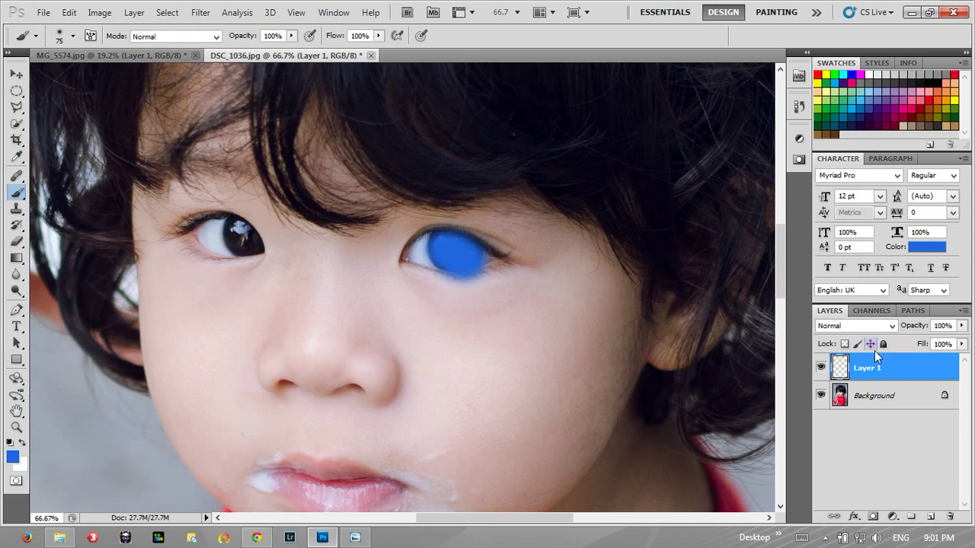
# Set Layer 1 to Soft Light to test the blue eye, then delete the layer.
pyautogui.click(857, 326)
pyautogui.click(838, 188)
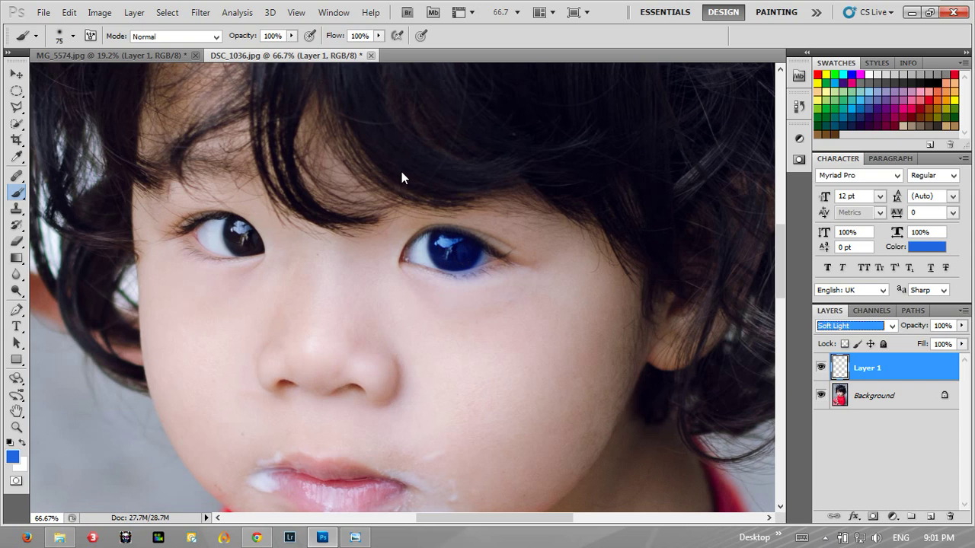
pyautogui.rightClick(895, 369)
pyautogui.click(854, 104)
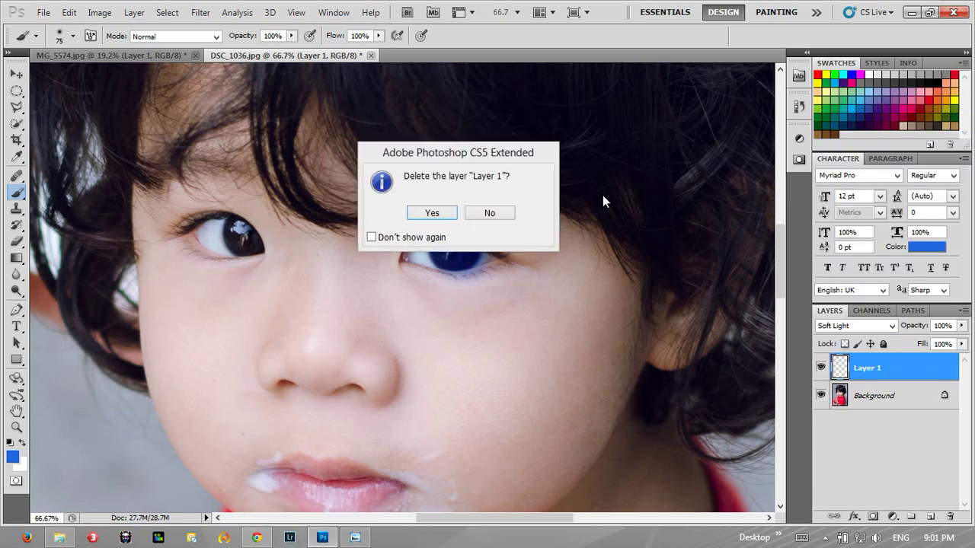
pyautogui.click(432, 213)
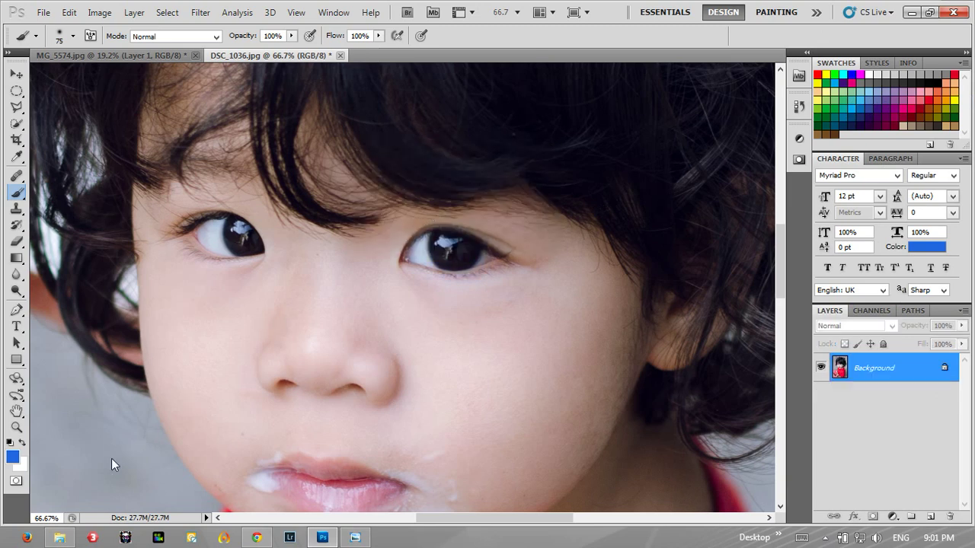
# Browse the 199 eye images in the Desktop lens folder, then bring up Flickr in Chrome.
pyautogui.click(60, 538)
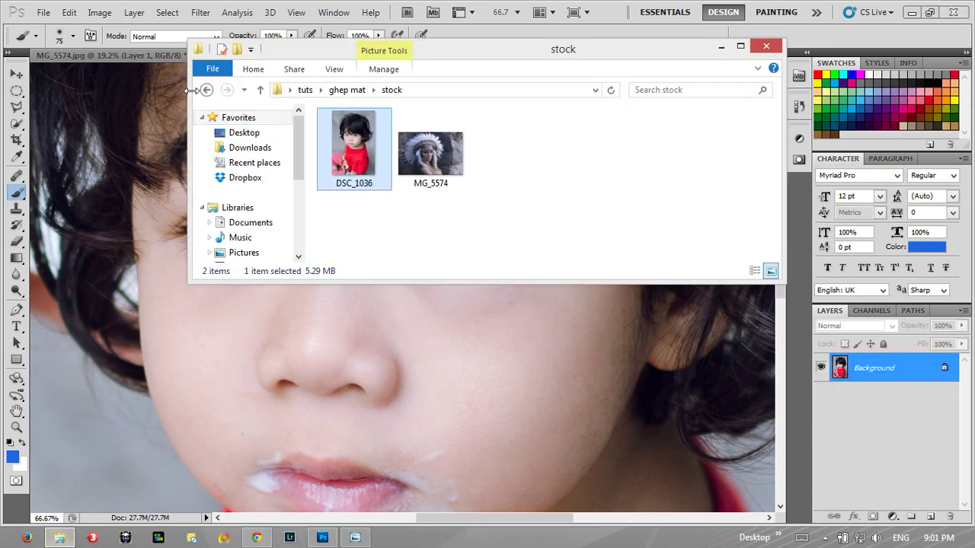
pyautogui.click(243, 133)
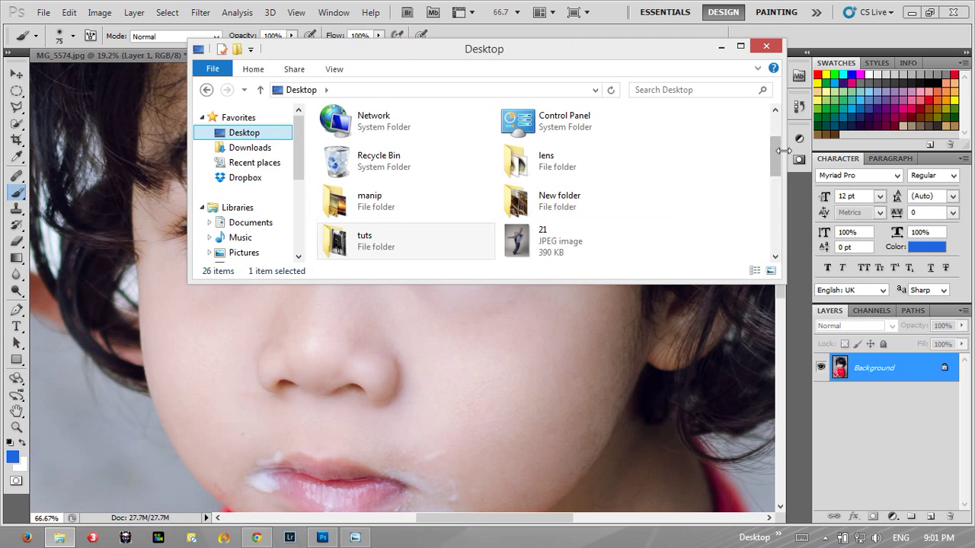
pyautogui.doubleClick(587, 170)
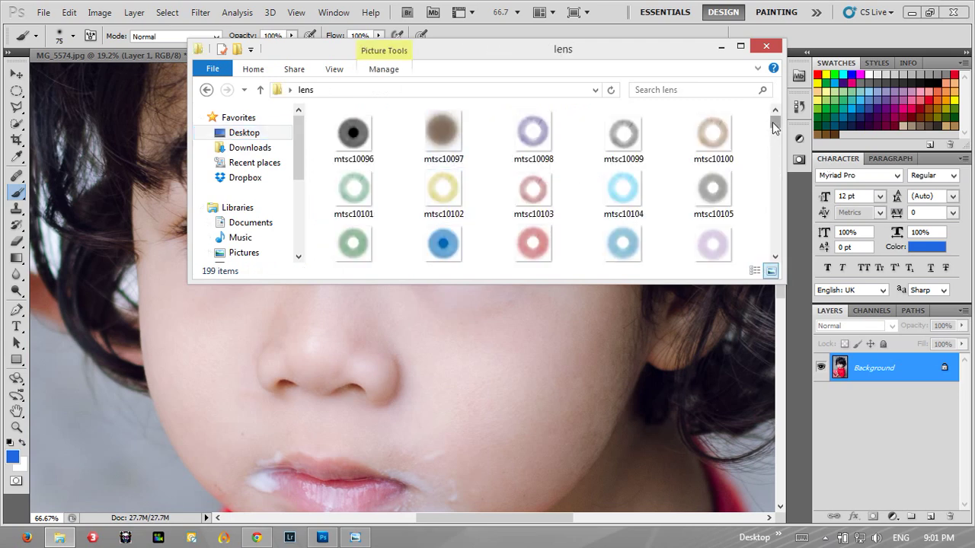
pyautogui.scroll(-5, 775, 127)
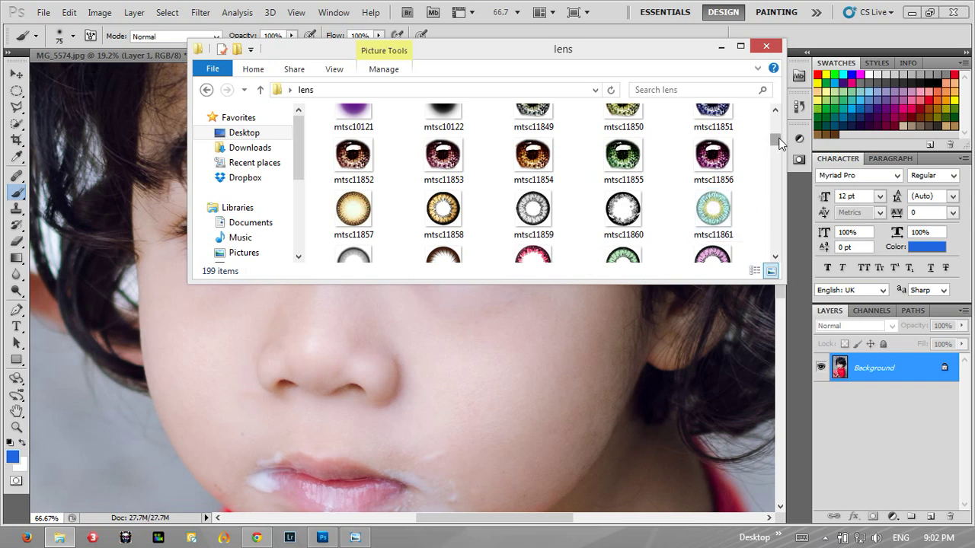
pyautogui.moveTo(780, 143); pyautogui.dragTo(785, 123)
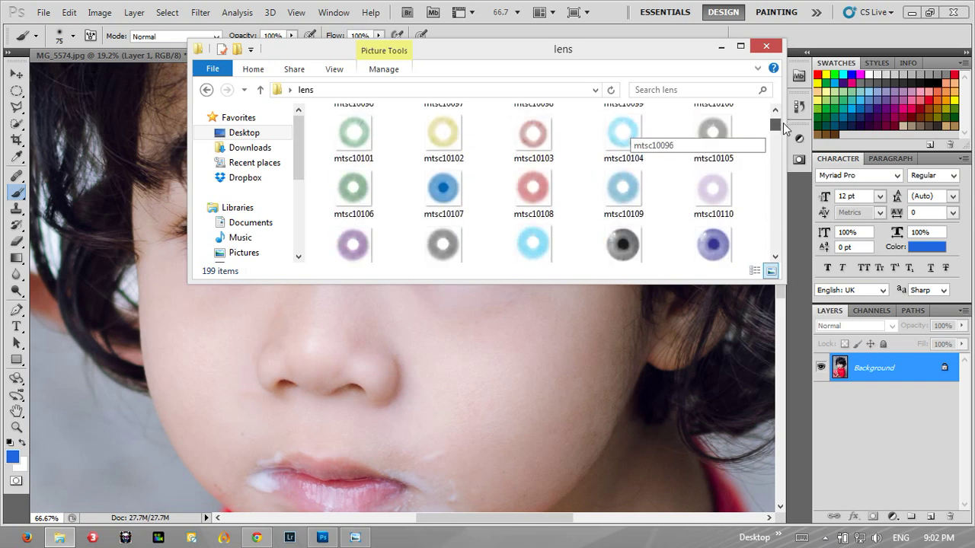
pyautogui.click(257, 537)
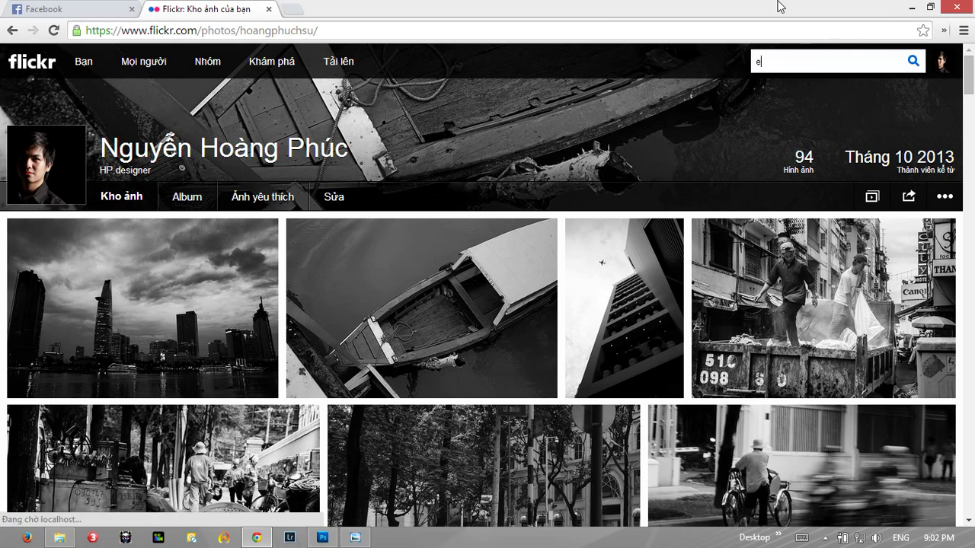
# Search Flickr for 'eye' limited to Creative Commons photos allowing modification.
pyautogui.write('ye')
pyautogui.press('Return')
pyautogui.click(917, 64)
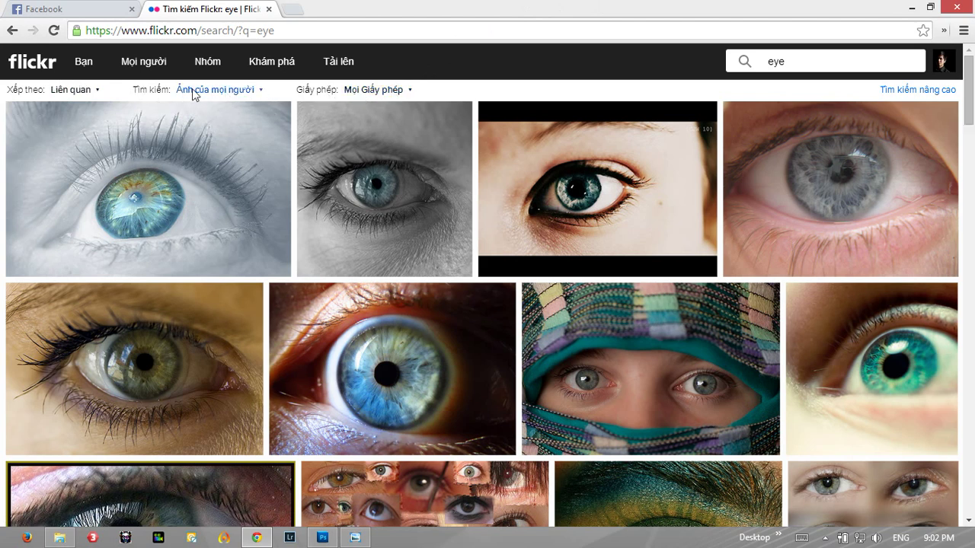
pyautogui.click(388, 88)
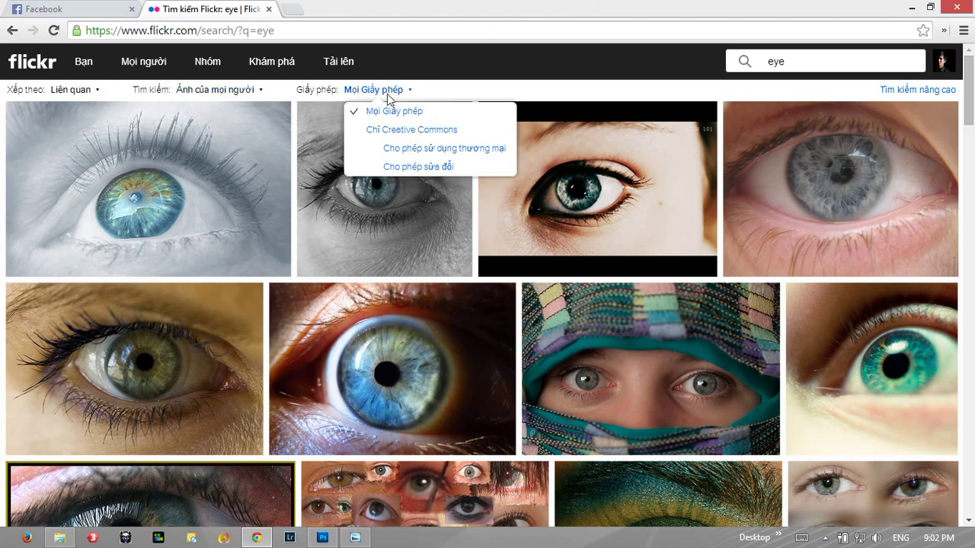
pyautogui.click(403, 166)
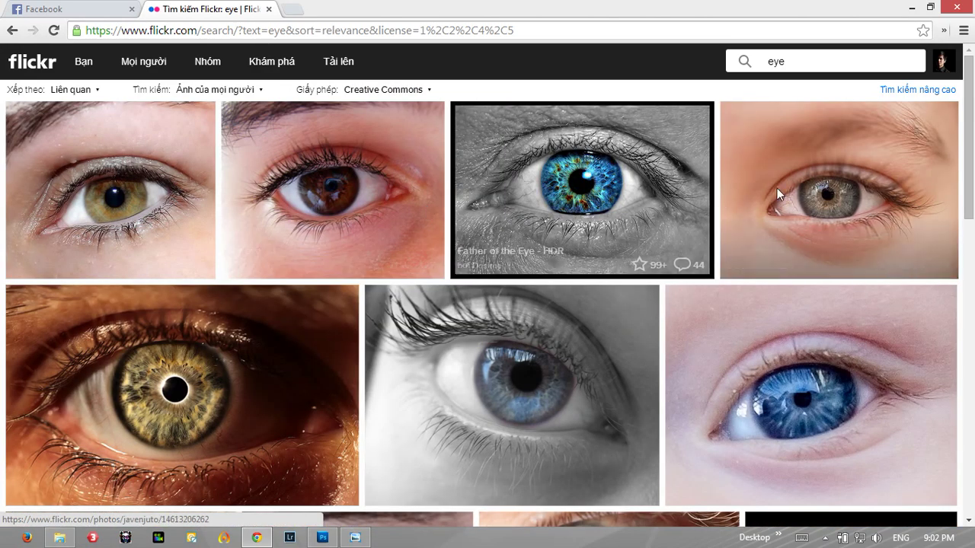
# Scroll through the filtered eye results and start a new browser tab.
pyautogui.moveTo(973, 136); pyautogui.dragTo(973, 158)
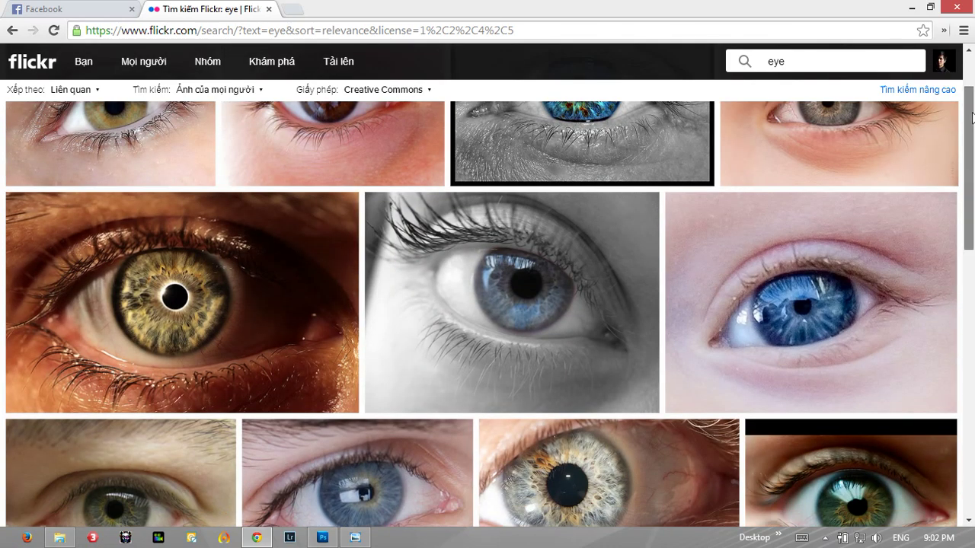
pyautogui.scroll(1, 972, 117)
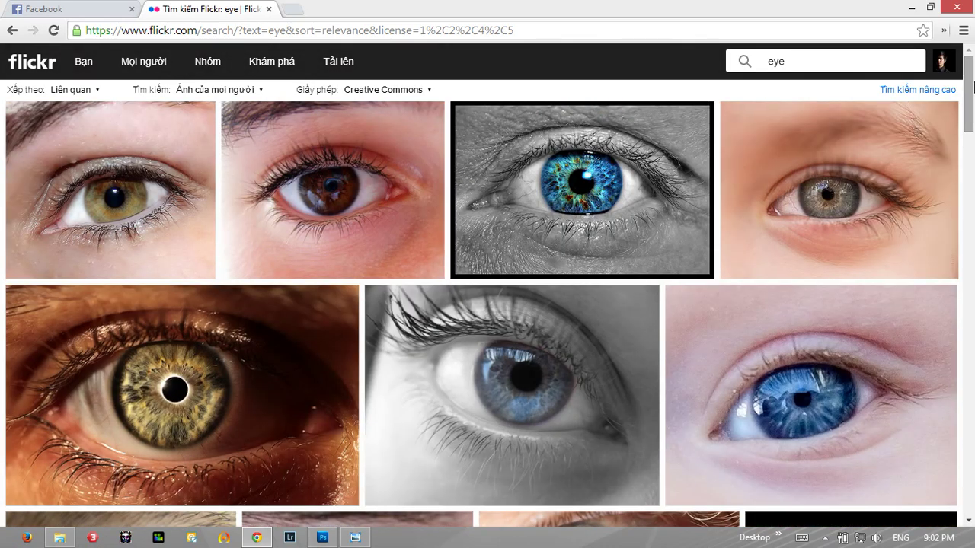
pyautogui.moveTo(973, 85); pyautogui.dragTo(973, 143)
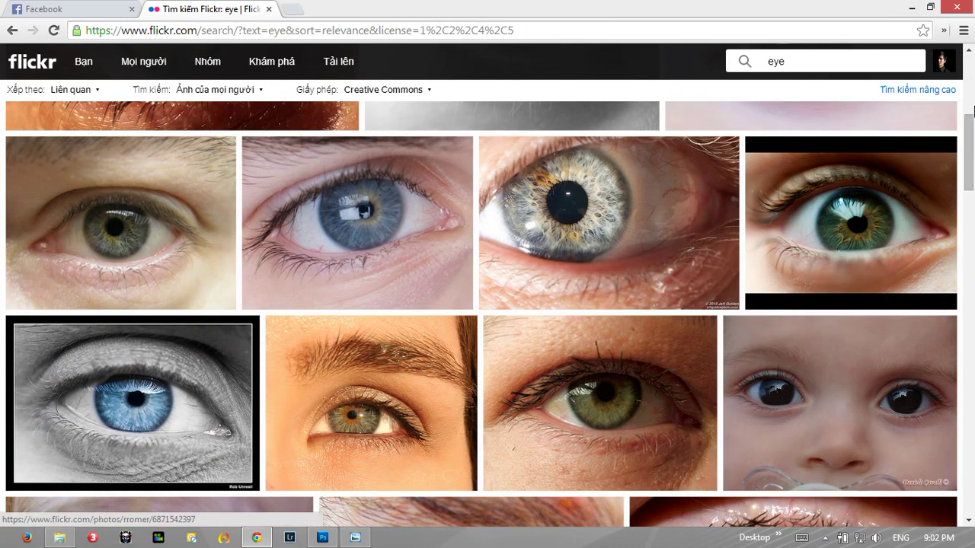
pyautogui.moveTo(972, 151); pyautogui.dragTo(972, 227)
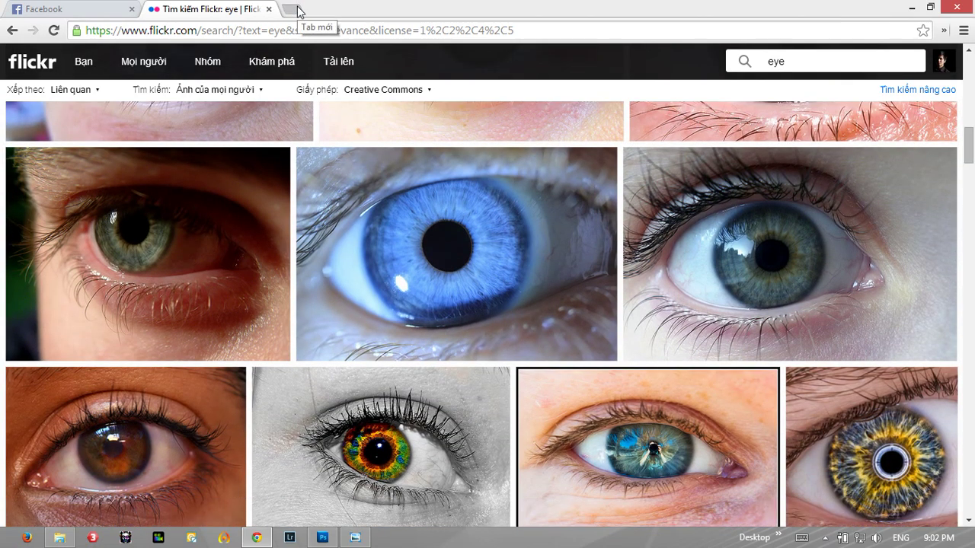
pyautogui.click(297, 10)
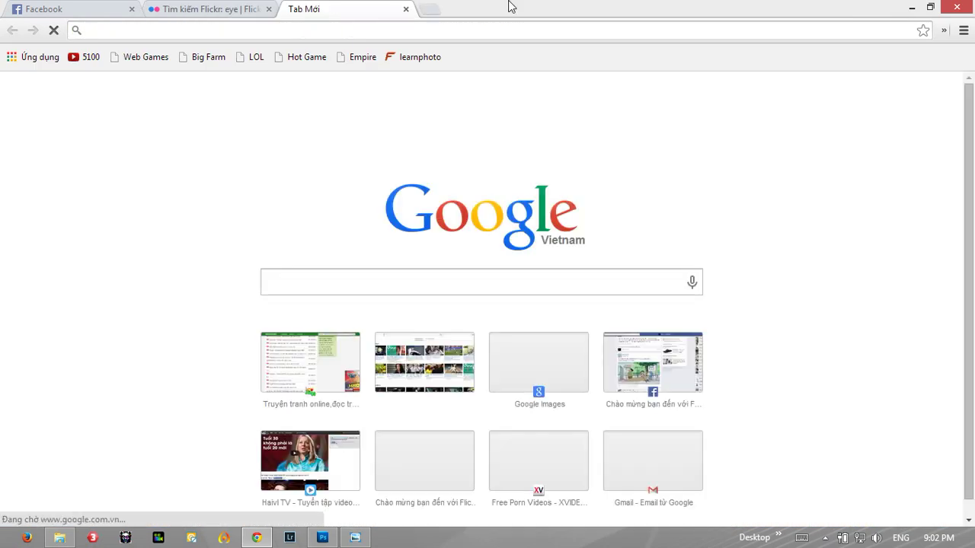
# Search Google Images for 'eye' limited to images larger than 1024×768.
pyautogui.write('image.google.com')
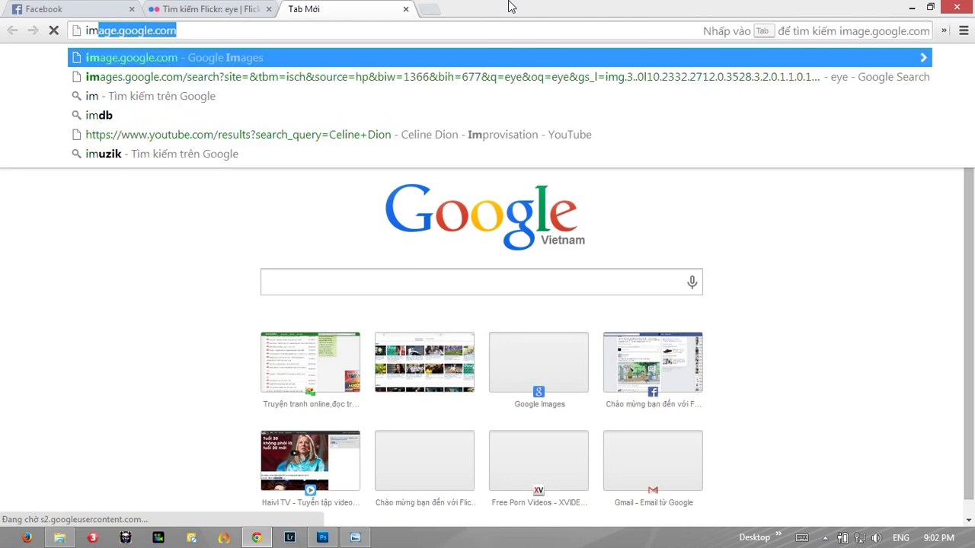
pyautogui.press('Return')
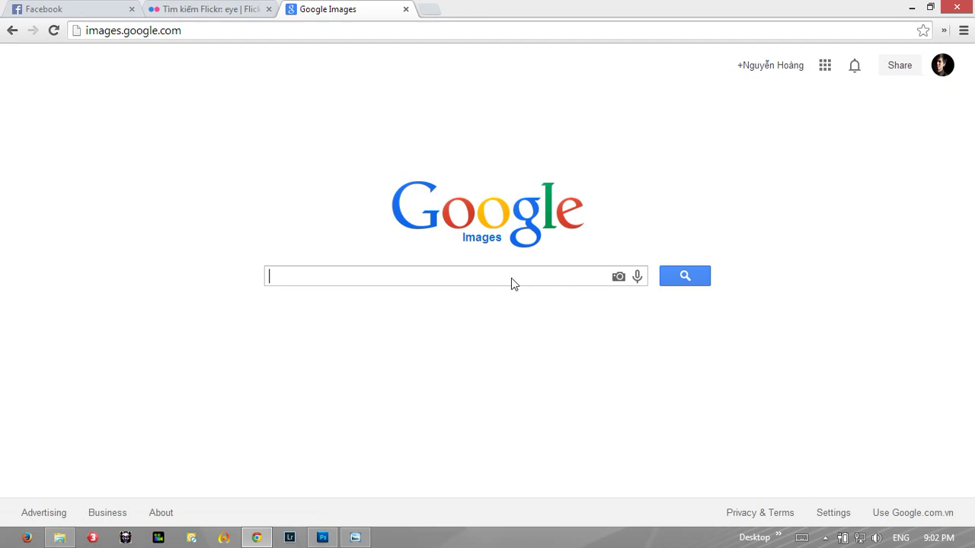
pyautogui.write('eye')
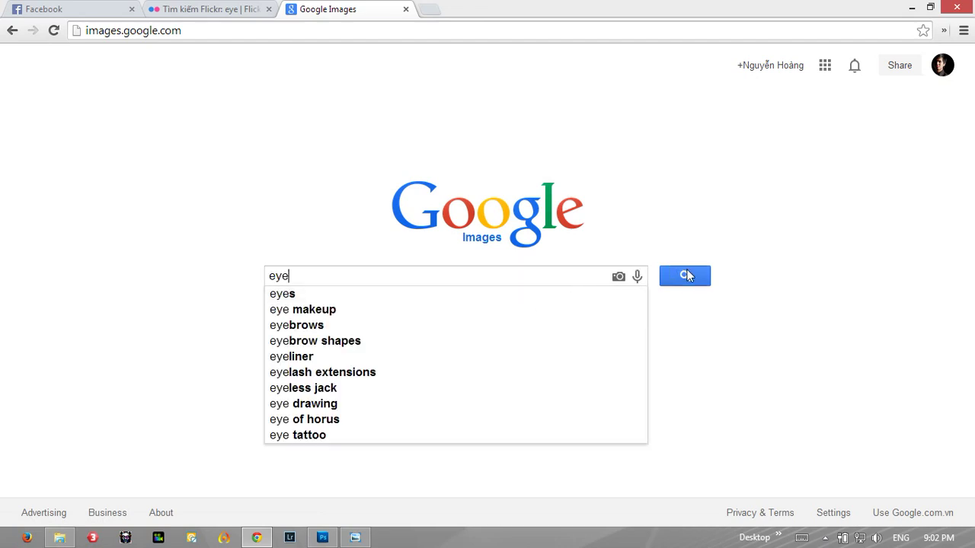
pyautogui.click(687, 278)
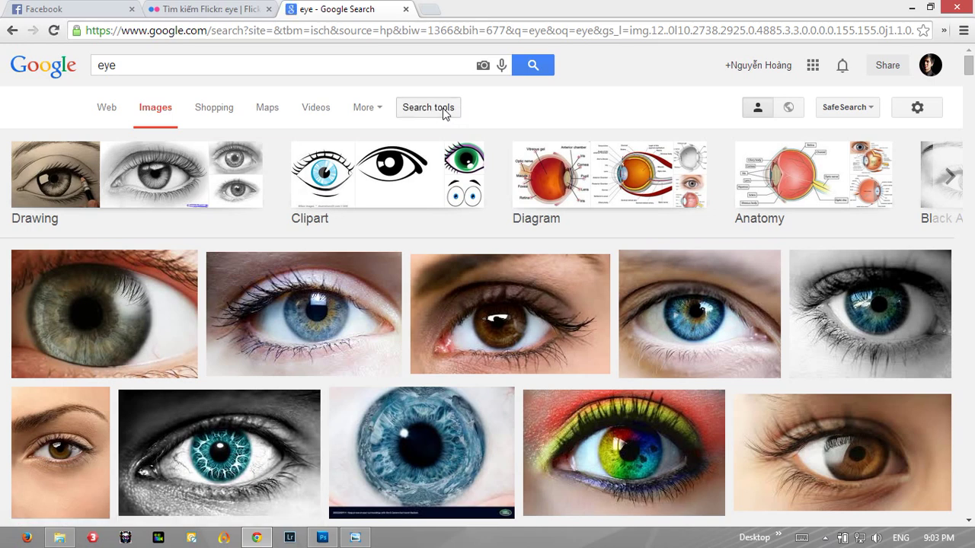
pyautogui.click(443, 108)
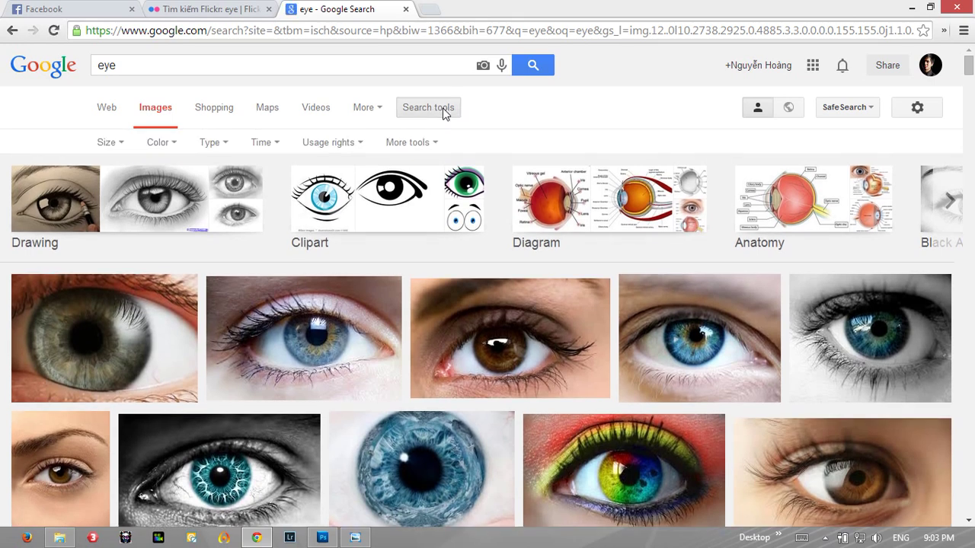
pyautogui.click(111, 143)
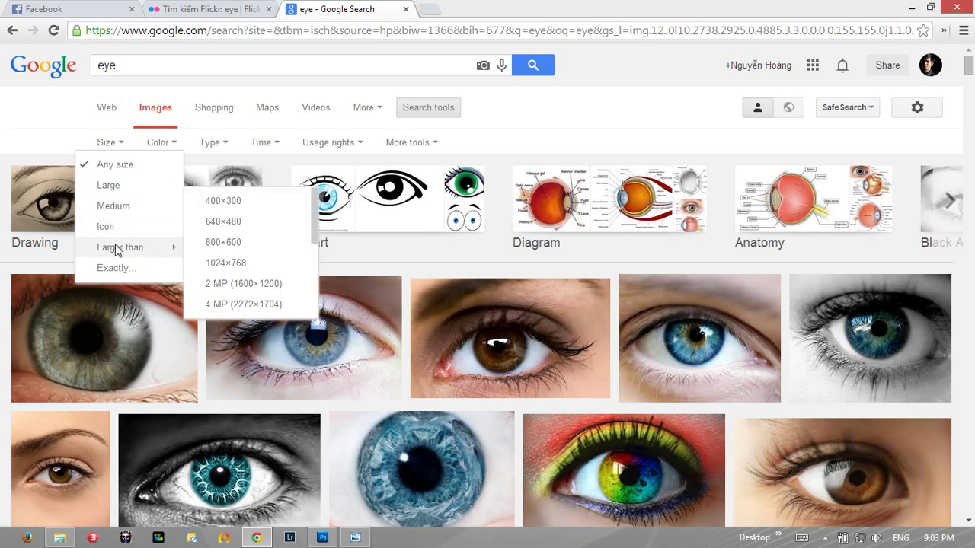
pyautogui.moveTo(124, 246)
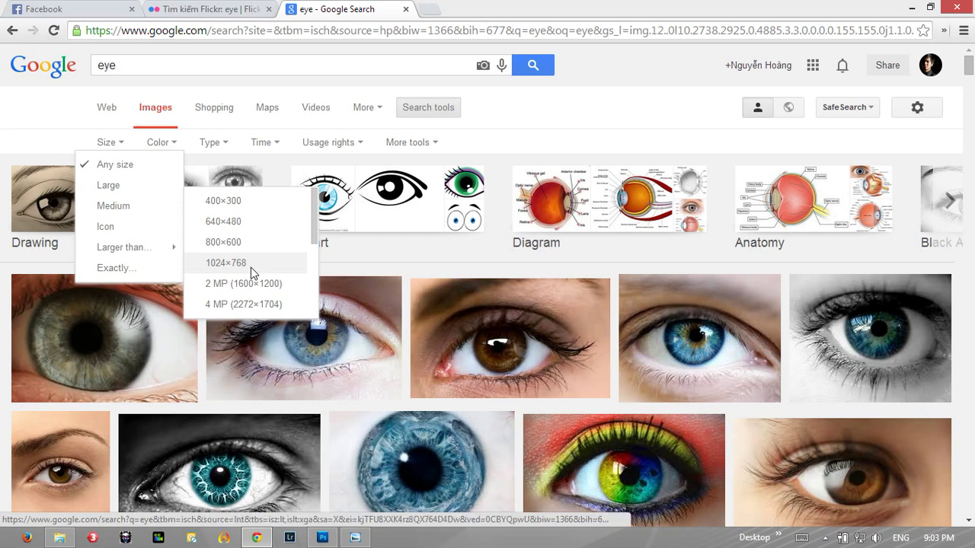
pyautogui.click(251, 268)
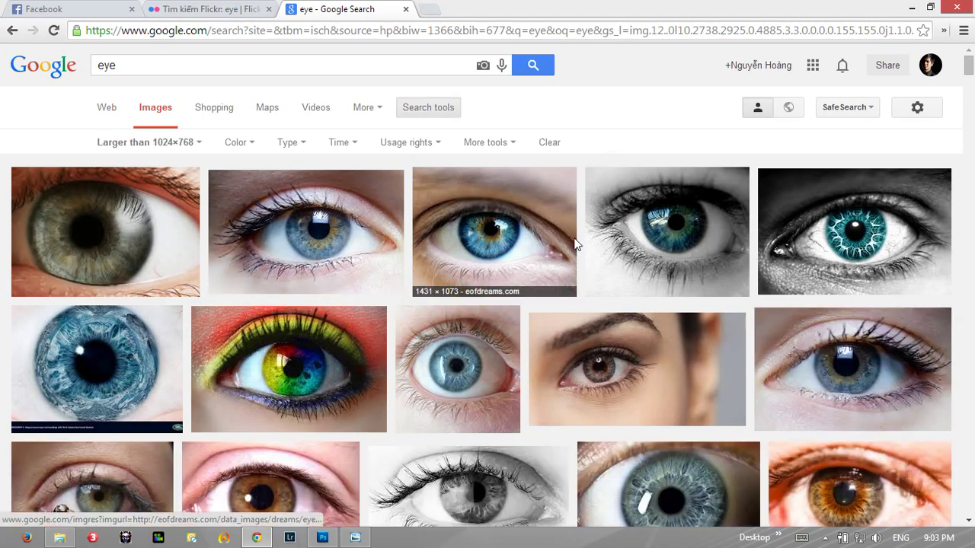
# View the full-size MyEye.jpg eye photo, close its tab, and minimize Chrome.
pyautogui.moveTo(970, 77); pyautogui.dragTo(972, 83)
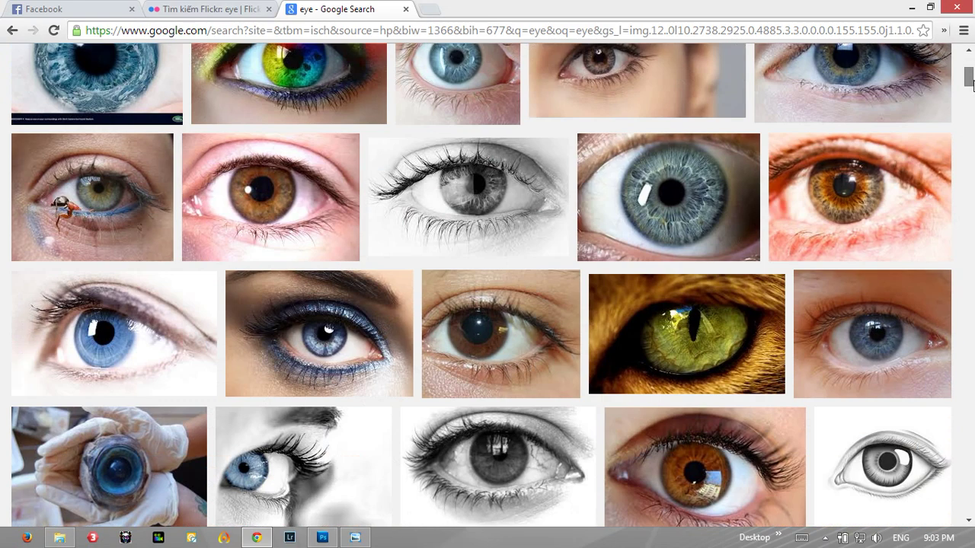
pyautogui.click(678, 203)
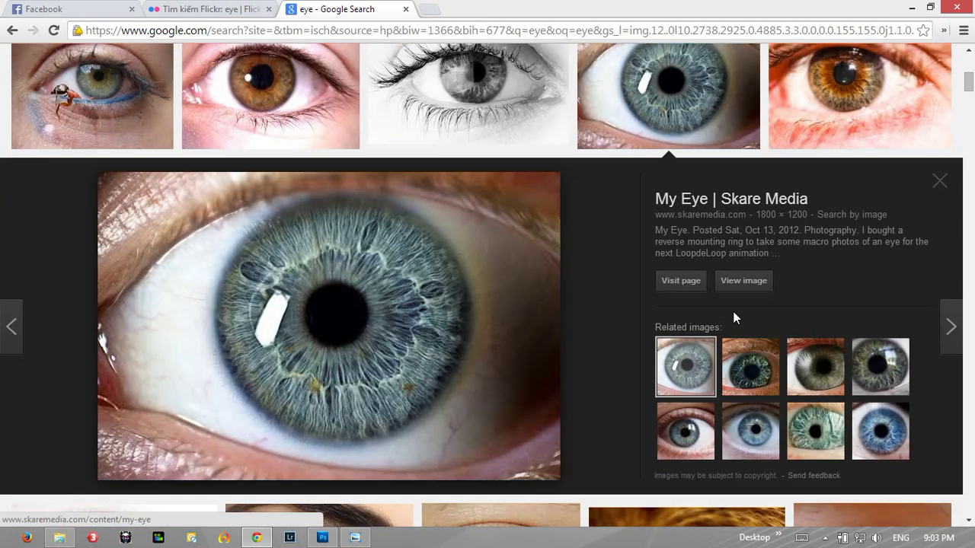
pyautogui.click(743, 280)
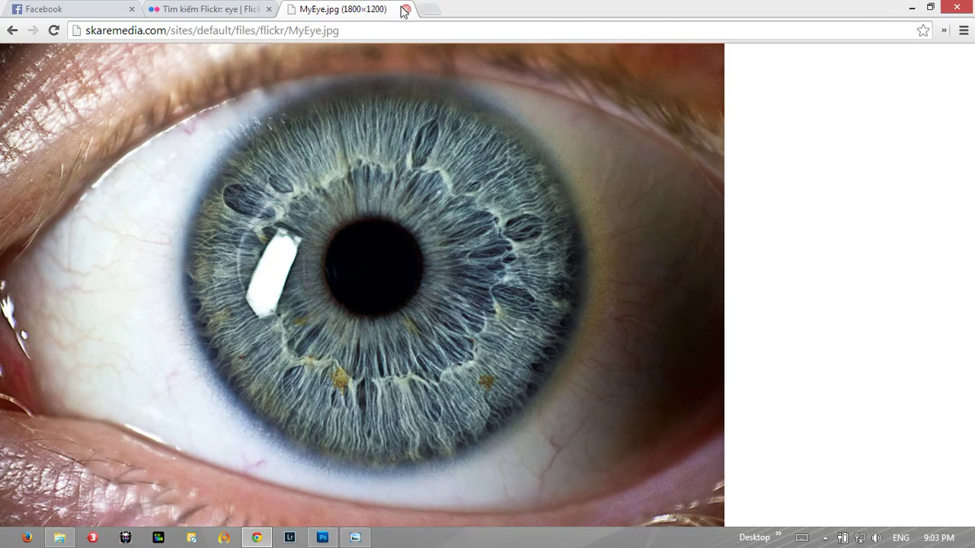
pyautogui.click(406, 9)
pyautogui.click(910, 6)
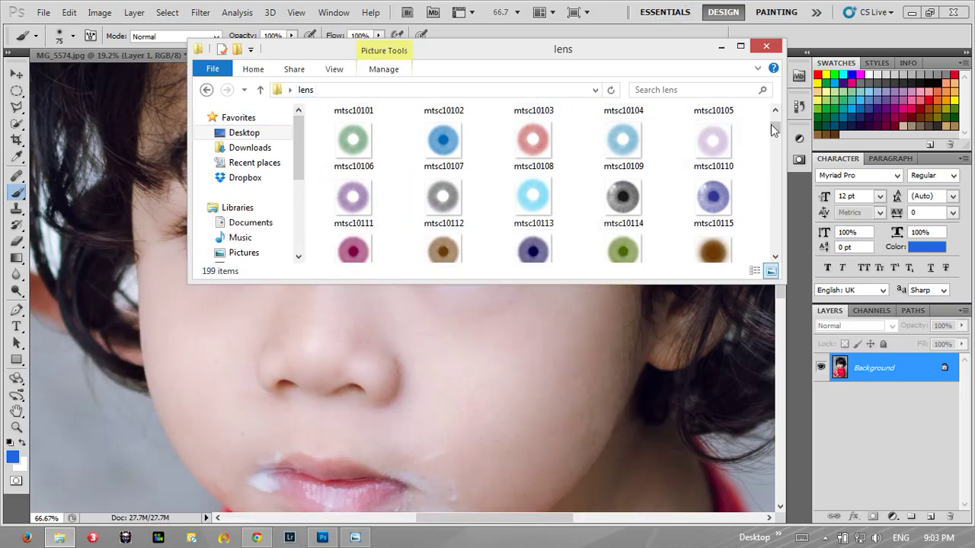
# Place the green lens image mtsc20307 from Desktop/lens into DSC_1036 and drag it toward the right eye.
pyautogui.scroll(-10, 775, 141)
pyautogui.click(548, 34)
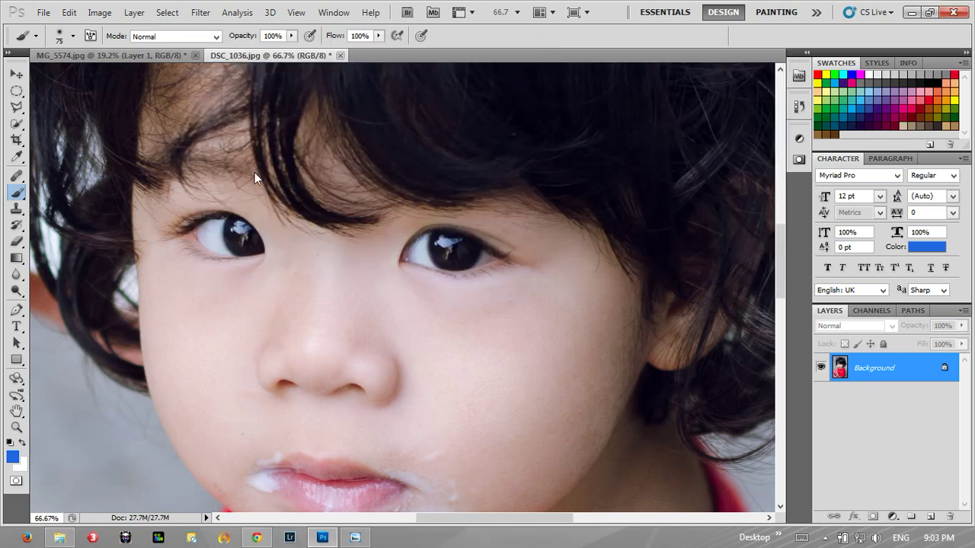
pyautogui.click(44, 13)
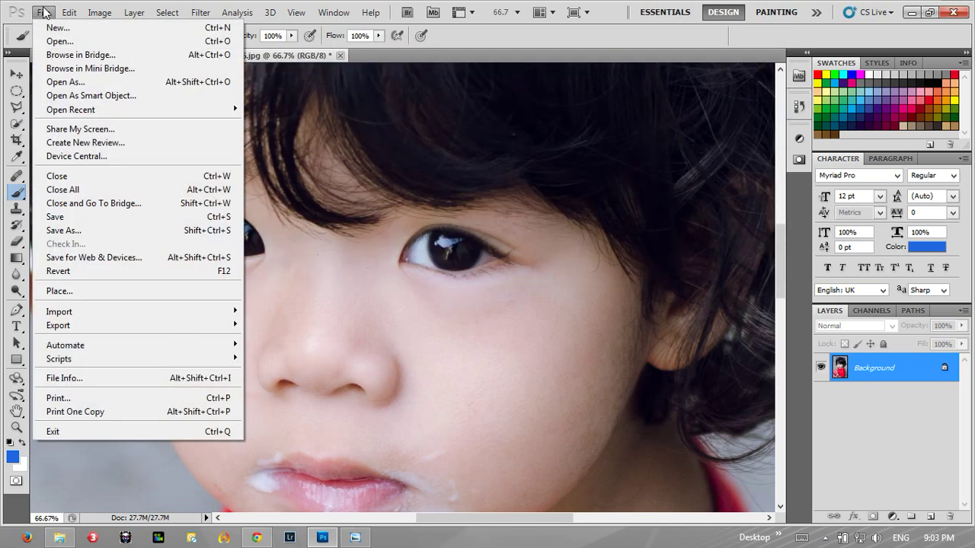
pyautogui.click(79, 293)
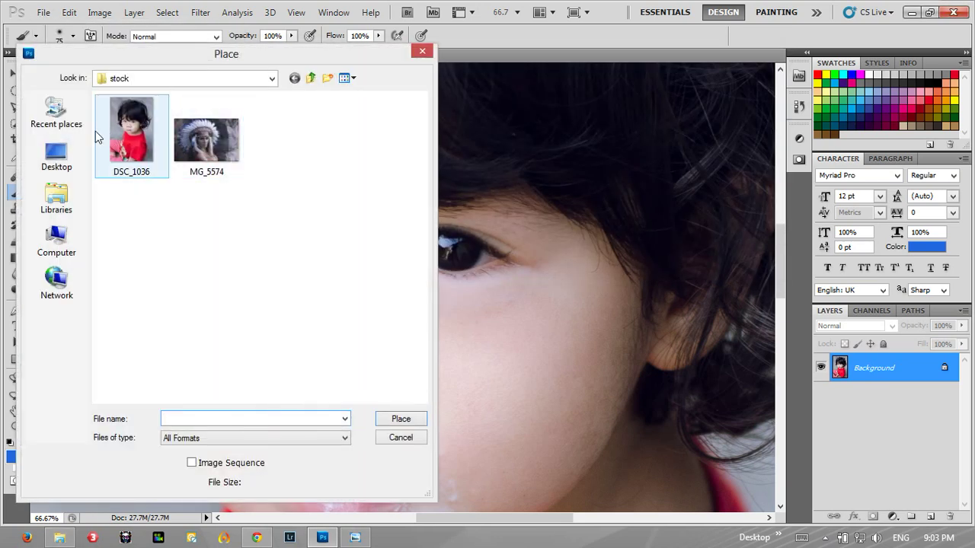
pyautogui.click(56, 156)
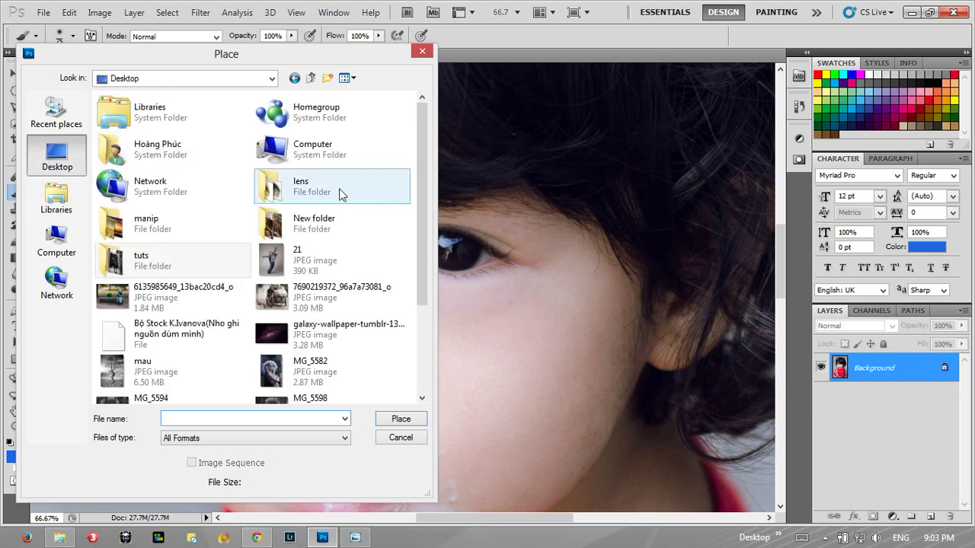
pyautogui.doubleClick(342, 191)
pyautogui.moveTo(421, 111); pyautogui.dragTo(421, 212)
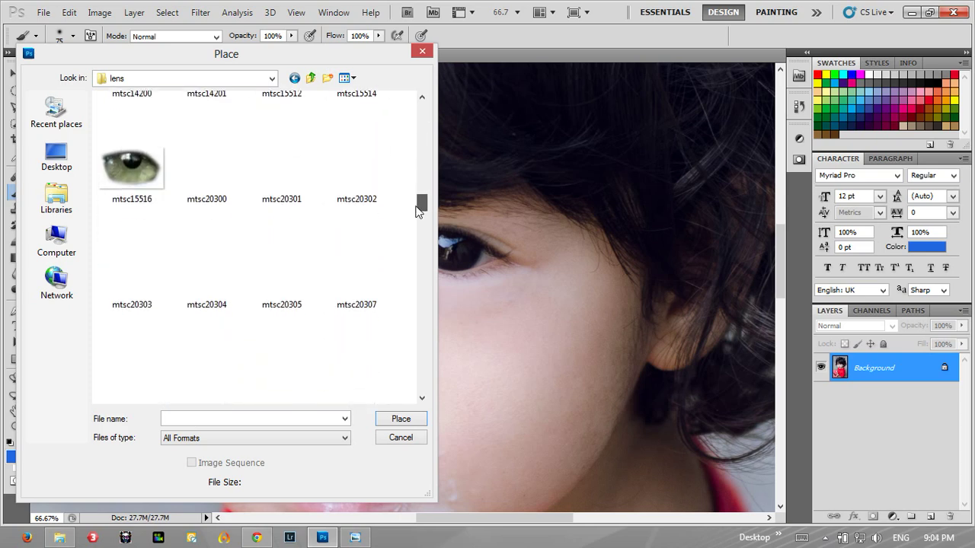
pyautogui.click(346, 255)
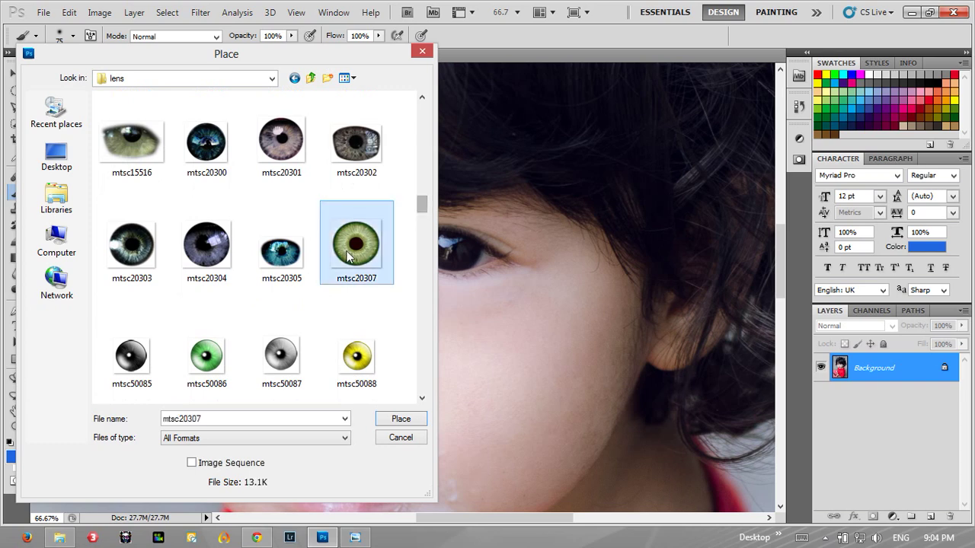
pyautogui.click(396, 419)
pyautogui.moveTo(412, 305)
pyautogui.mouseDown()
pyautogui.moveTo(442, 302)
pyautogui.moveTo(488, 252)
pyautogui.mouseUp()
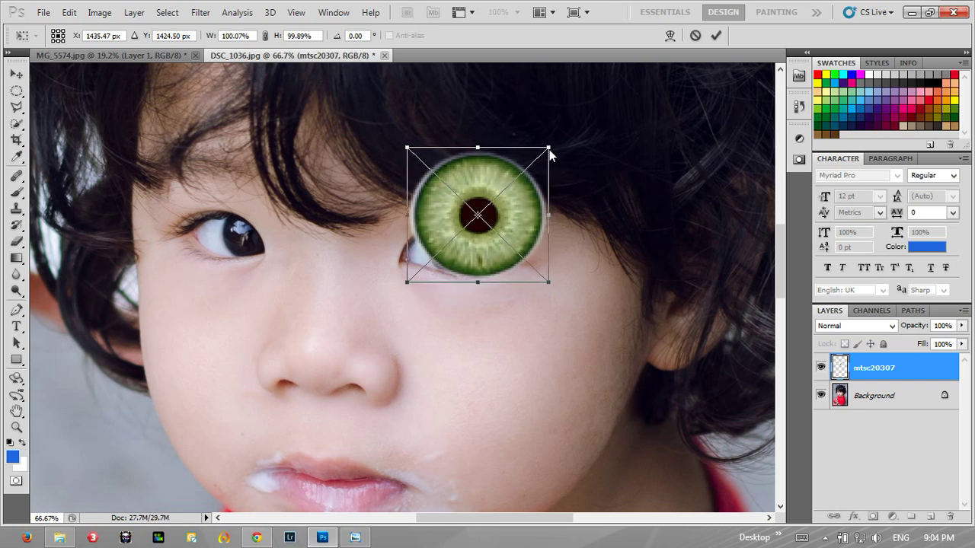
# Scale the green mtsc20307 lens down to fit over the child's right eye and commit.
pyautogui.moveTo(549, 150); pyautogui.dragTo(482, 229)
pyautogui.moveTo(453, 263)
pyautogui.mouseDown()
pyautogui.moveTo(476, 240)
pyautogui.moveTo(471, 254)
pyautogui.mouseUp()
pyautogui.moveTo(484, 214); pyautogui.dragTo(476, 222)
pyautogui.moveTo(467, 258); pyautogui.dragTo(468, 261)
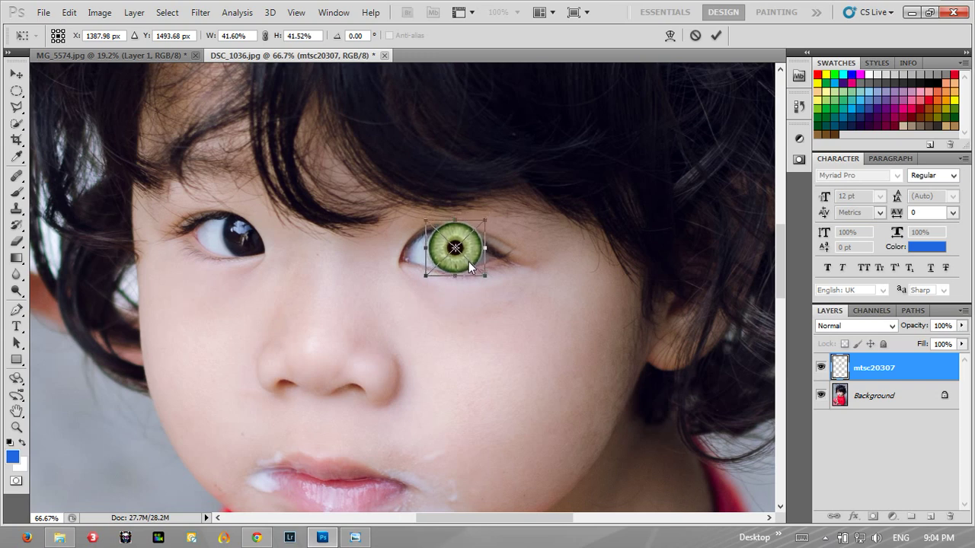
pyautogui.press('Return')
# Compare blend modes on the green lens layer and settle on Soft Light.
pyautogui.press('b')
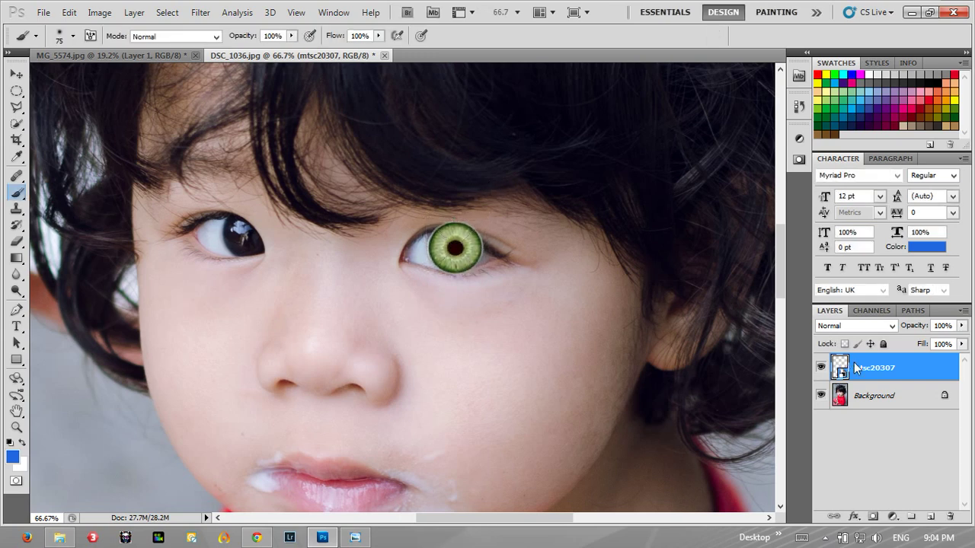
pyautogui.click(876, 326)
pyautogui.click(832, 190)
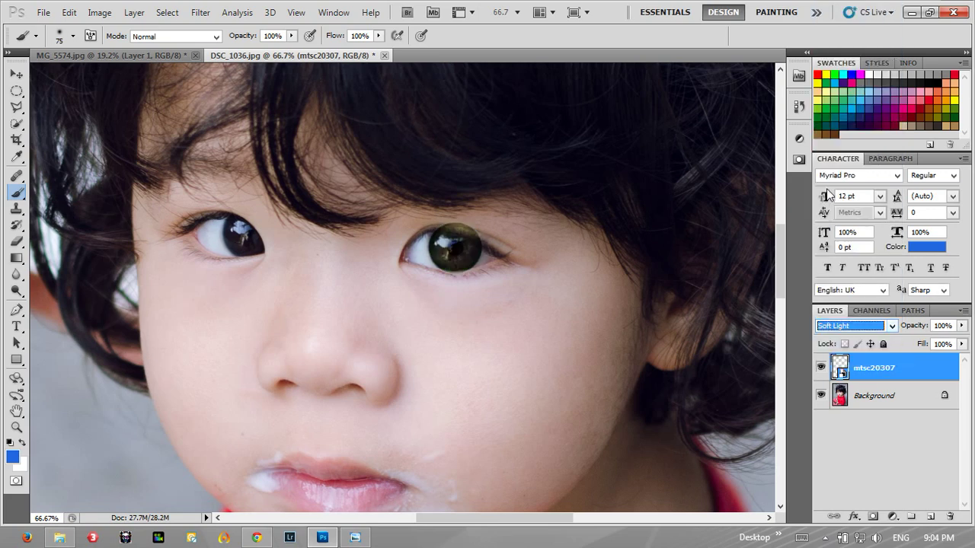
pyautogui.click(16, 73)
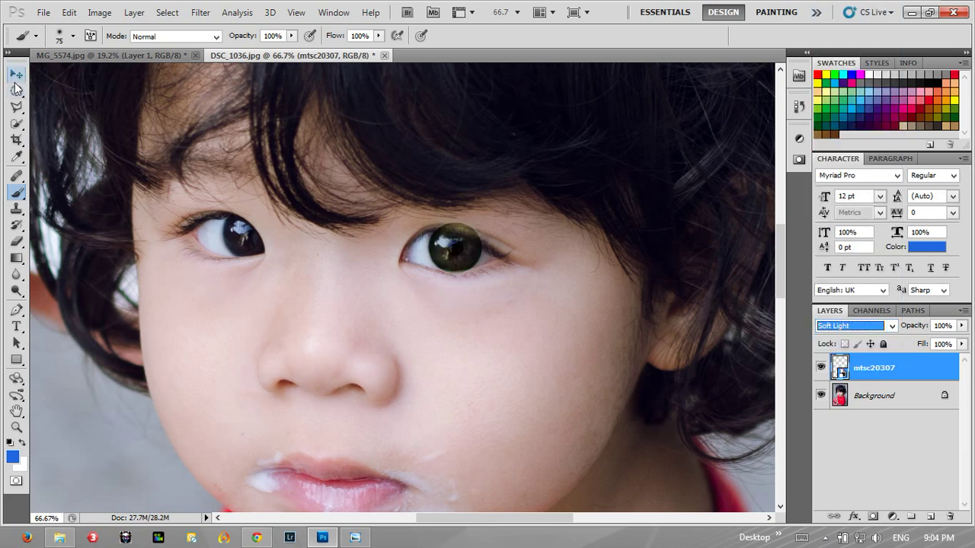
pyautogui.press('Down')
pyautogui.press('Down')
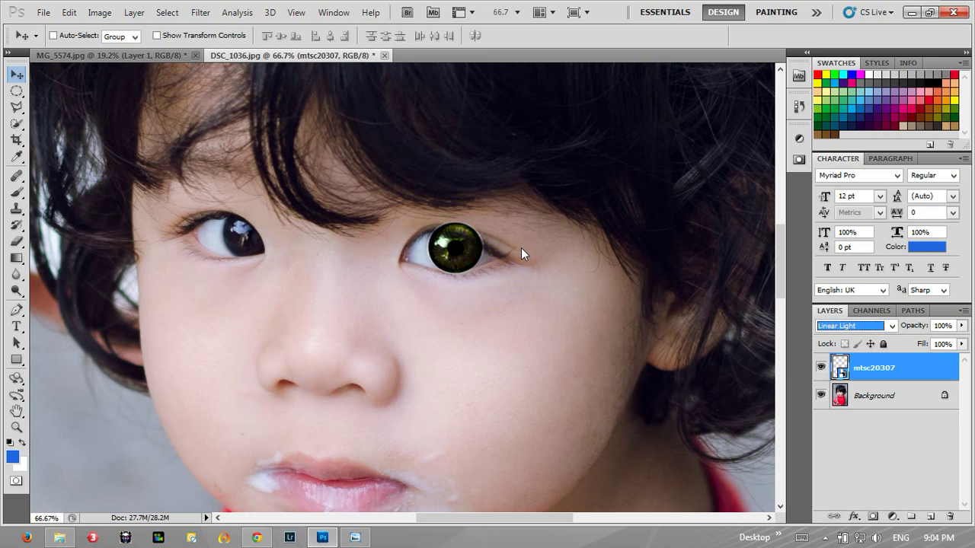
pyautogui.press('Up')
pyautogui.press('Up')
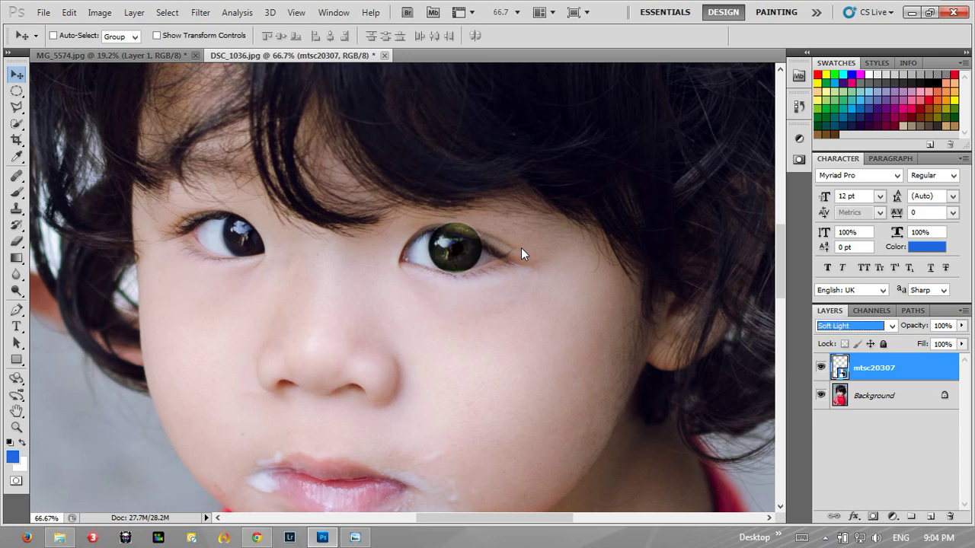
pyautogui.click(474, 265)
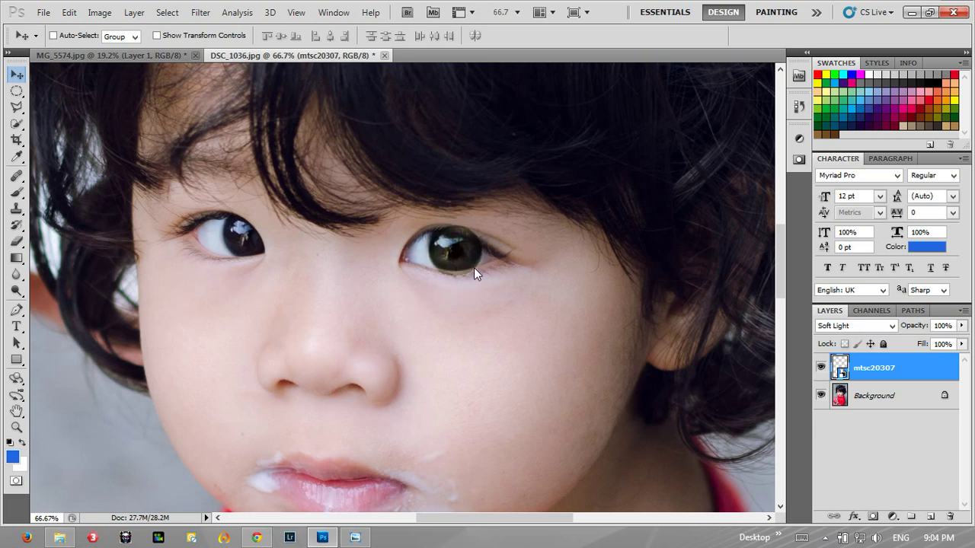
# Mask mtsc20307 by painting black around the iris, then duplicate the layer with Ctrl+J.
pyautogui.click(873, 517)
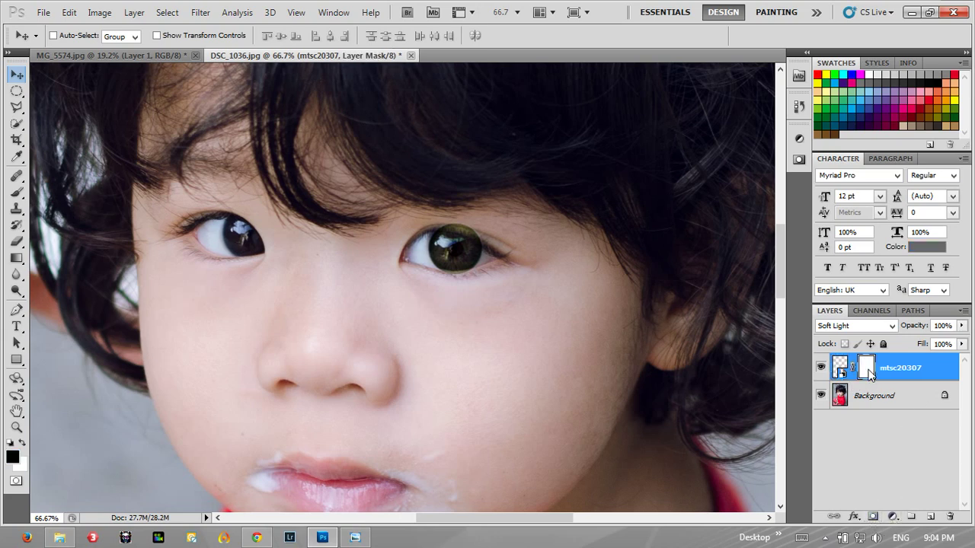
pyautogui.click(16, 192)
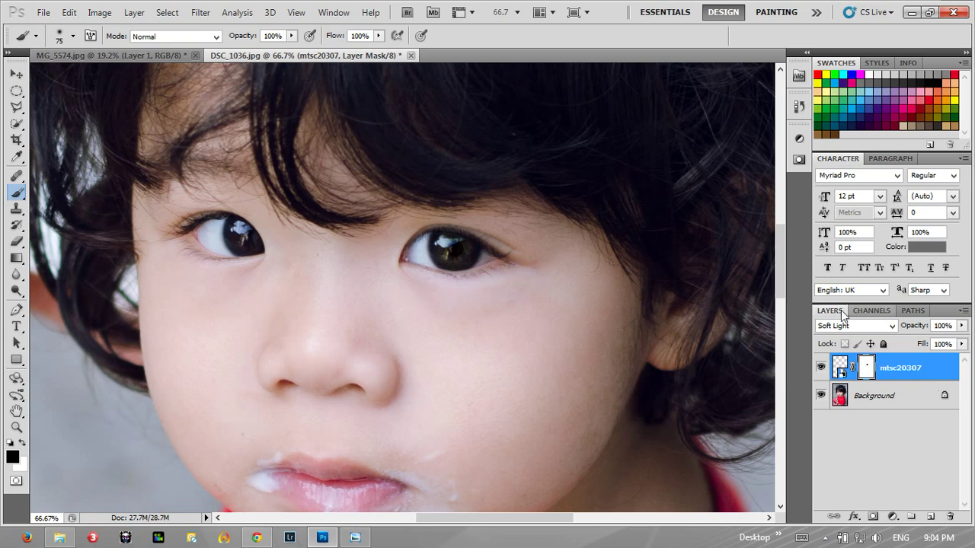
pyautogui.hotkey('ctrl', 'j')
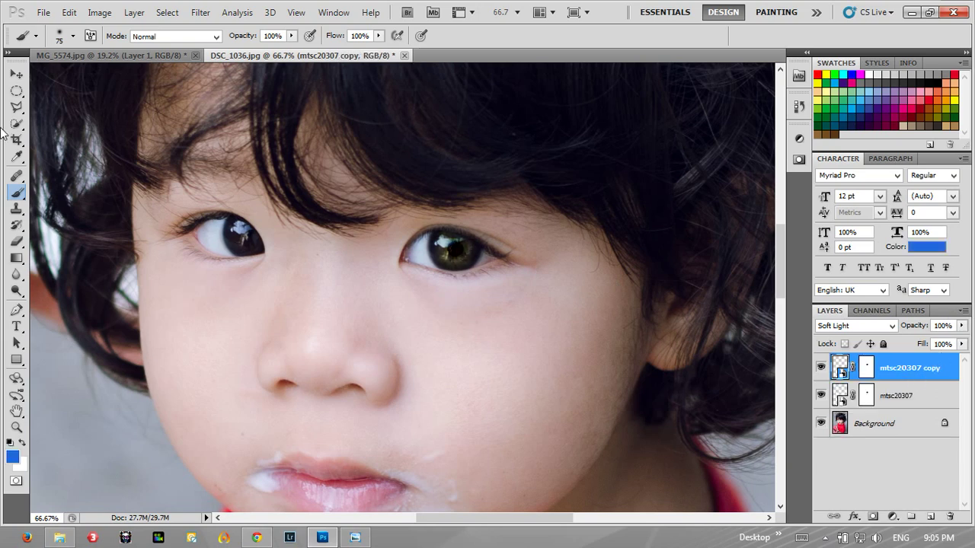
# Nudge the duplicated eye layer slightly, then target the copy layer's mask with the Brush.
pyautogui.click(16, 73)
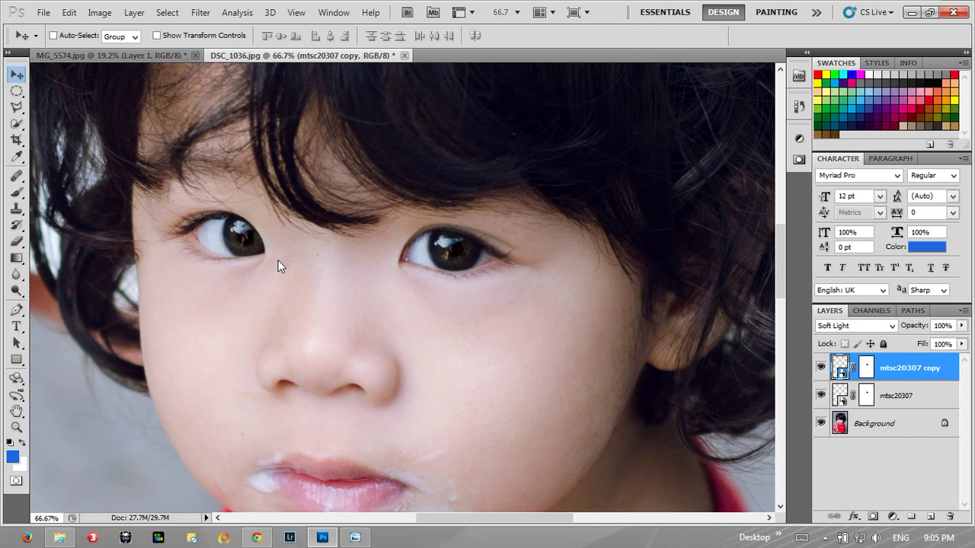
pyautogui.moveTo(278, 259); pyautogui.dragTo(278, 257)
pyautogui.click(16, 192)
pyautogui.click(866, 369)
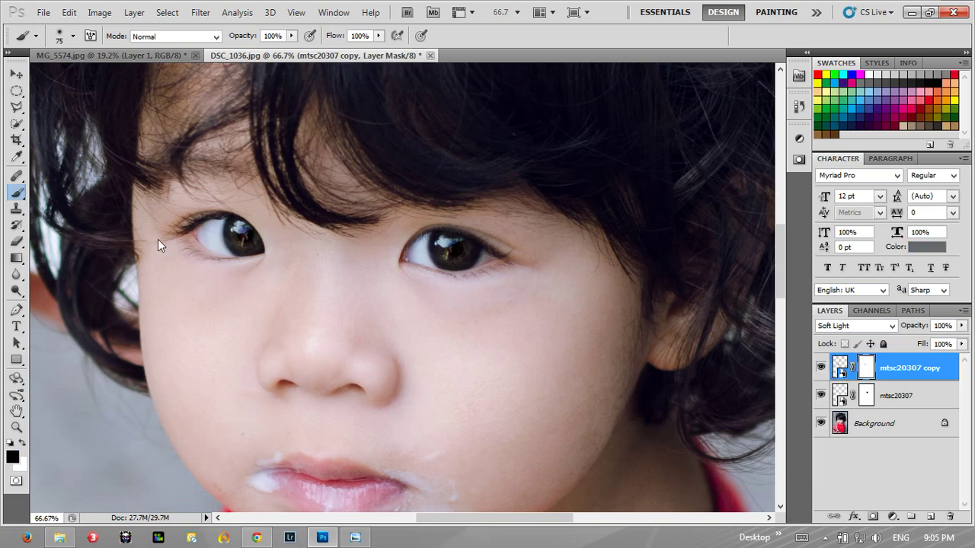
# Zoom in on the child's eyes and toggle the green eye layers off and on to compare.
pyautogui.click(16, 428)
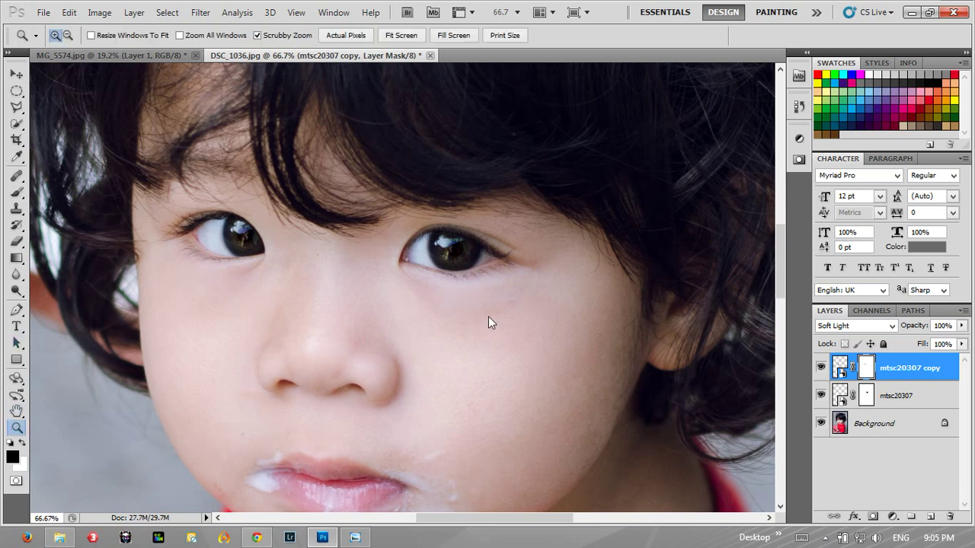
pyautogui.rightClick(427, 274)
pyautogui.click(432, 279)
pyautogui.click(398, 239)
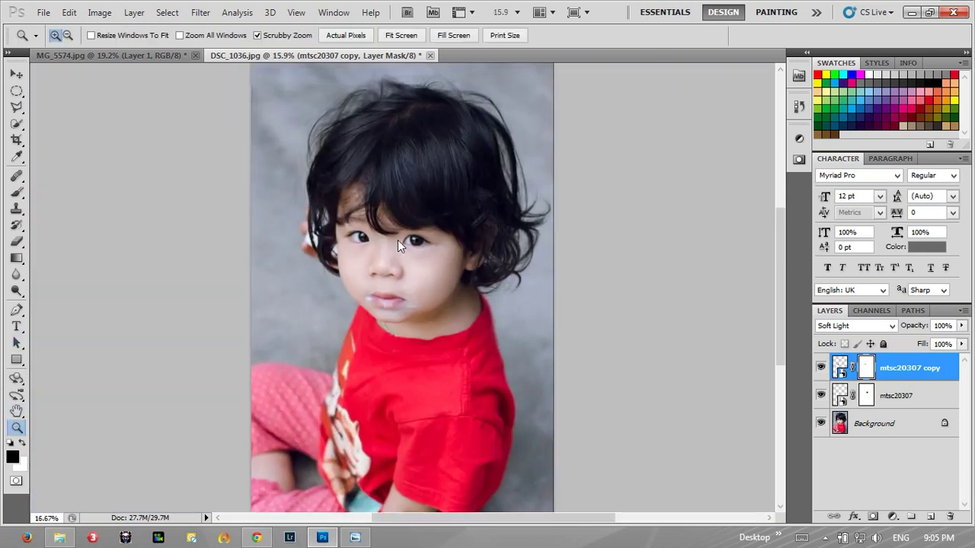
pyautogui.moveTo(396, 239); pyautogui.dragTo(496, 252)
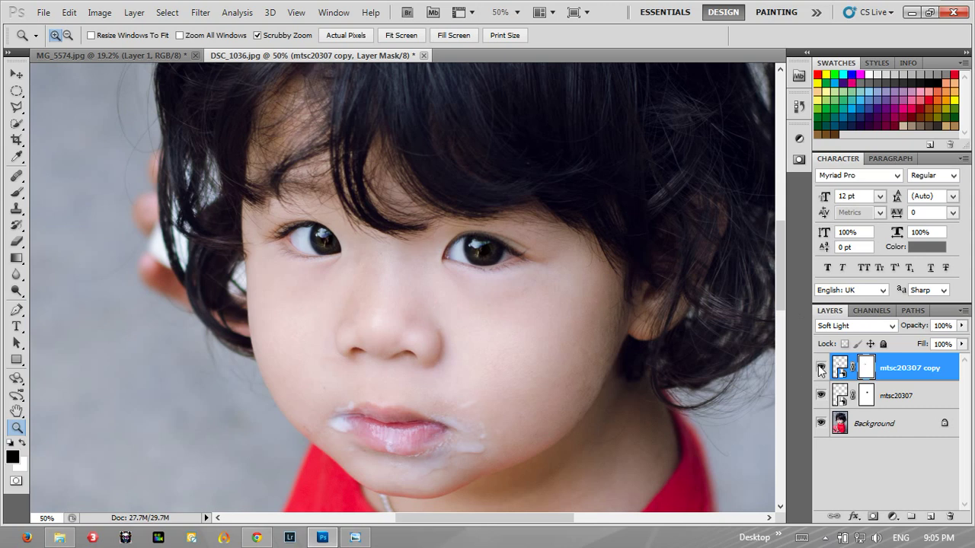
pyautogui.click(821, 394)
pyautogui.click(821, 369)
pyautogui.moveTo(821, 369); pyautogui.dragTo(821, 395)
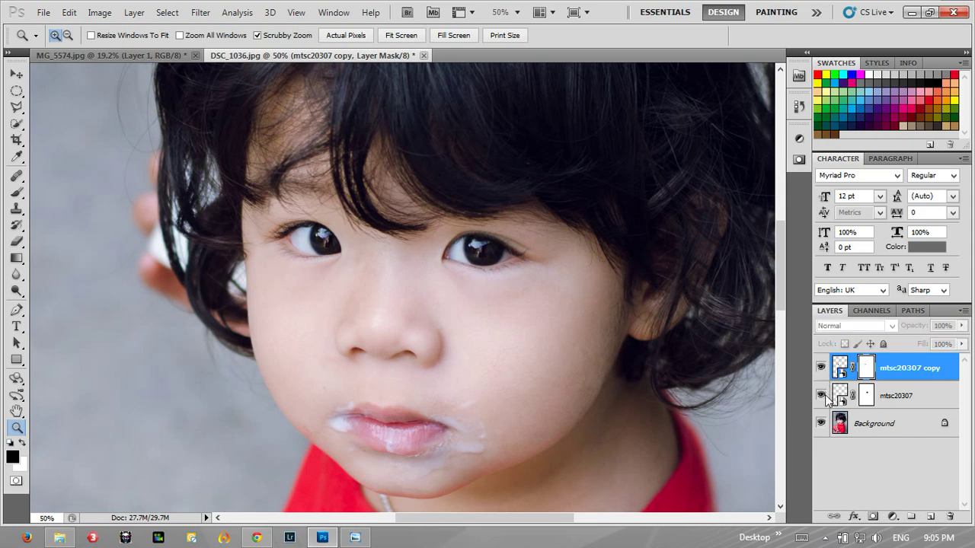
# Close DSC_1036 without saving and zoom in on the woman's face in MG_5574.
pyautogui.click(423, 55)
pyautogui.click(489, 210)
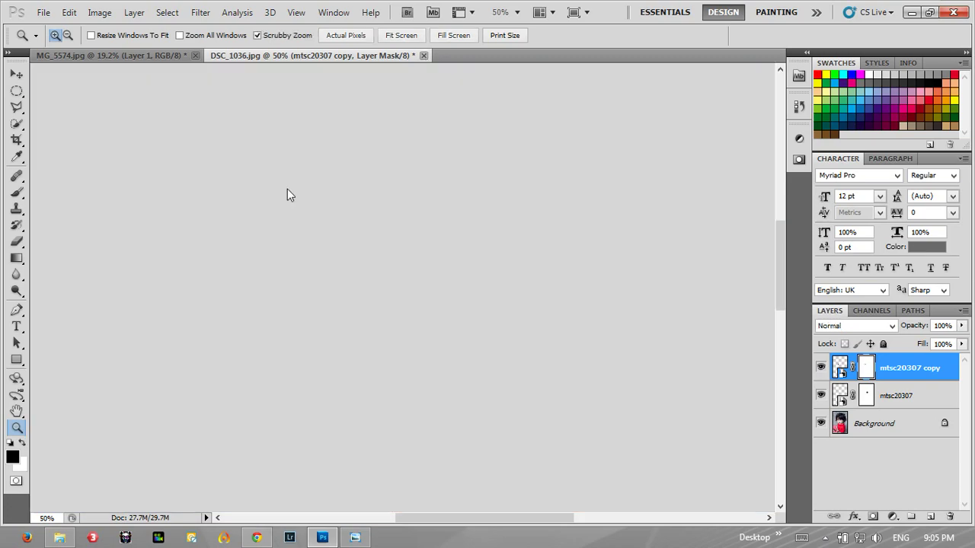
pyautogui.click(375, 283)
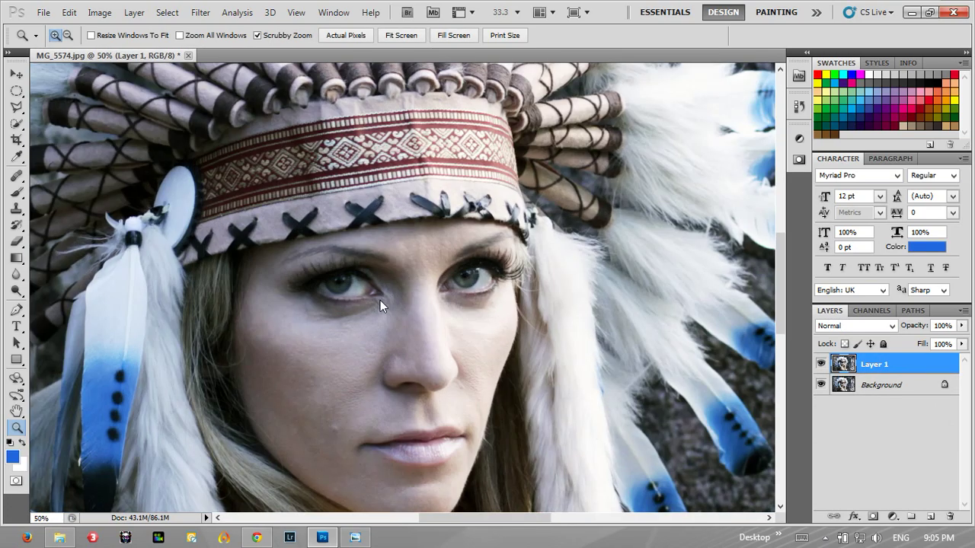
pyautogui.click(380, 300)
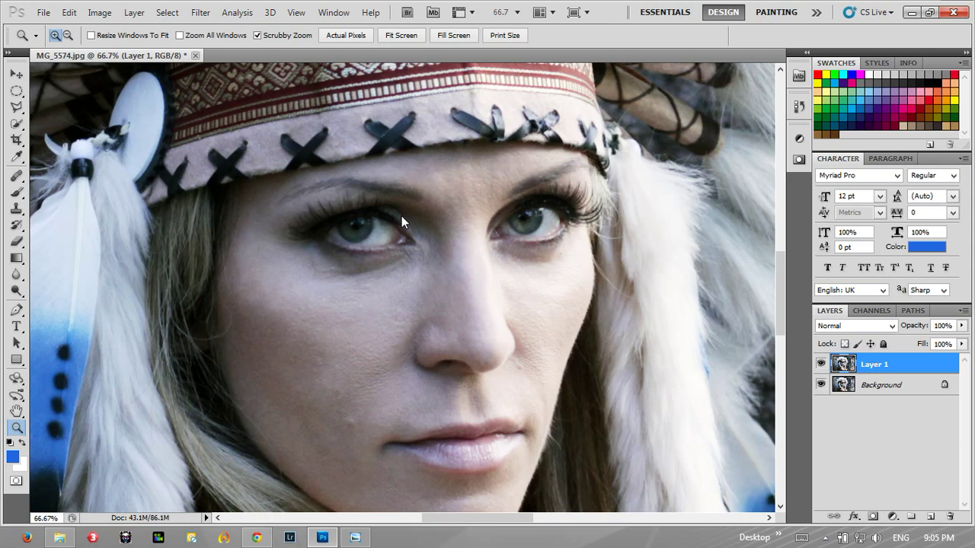
# Add a new Layer 2 and set the foreground colour to a deep red.
pyautogui.hotkey('ctrl', 'shift', 'n')
pyautogui.press('Return')
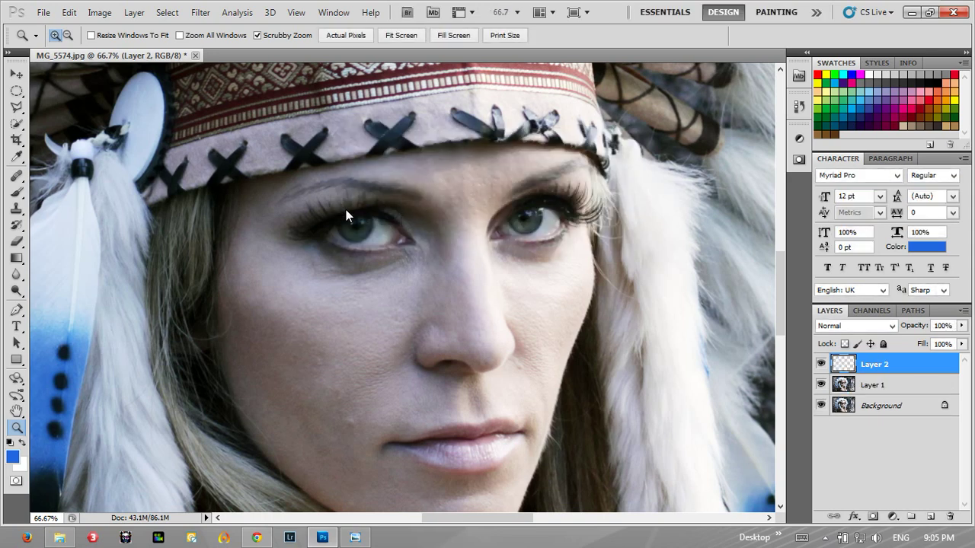
pyautogui.click(17, 226)
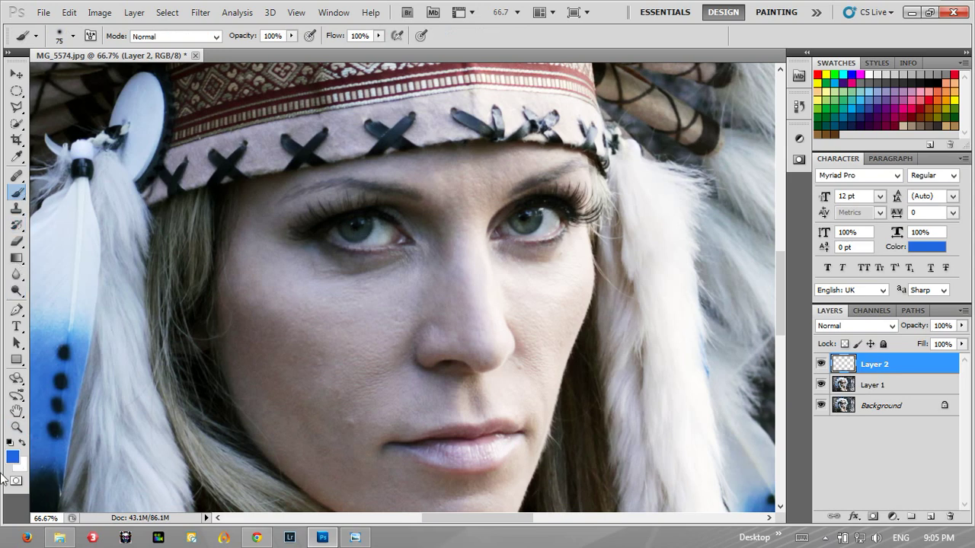
pyautogui.click(12, 457)
pyautogui.moveTo(681, 166)
pyautogui.mouseDown()
pyautogui.moveTo(679, 107)
pyautogui.moveTo(671, 97)
pyautogui.moveTo(657, 111)
pyautogui.mouseUp()
pyautogui.click(661, 100)
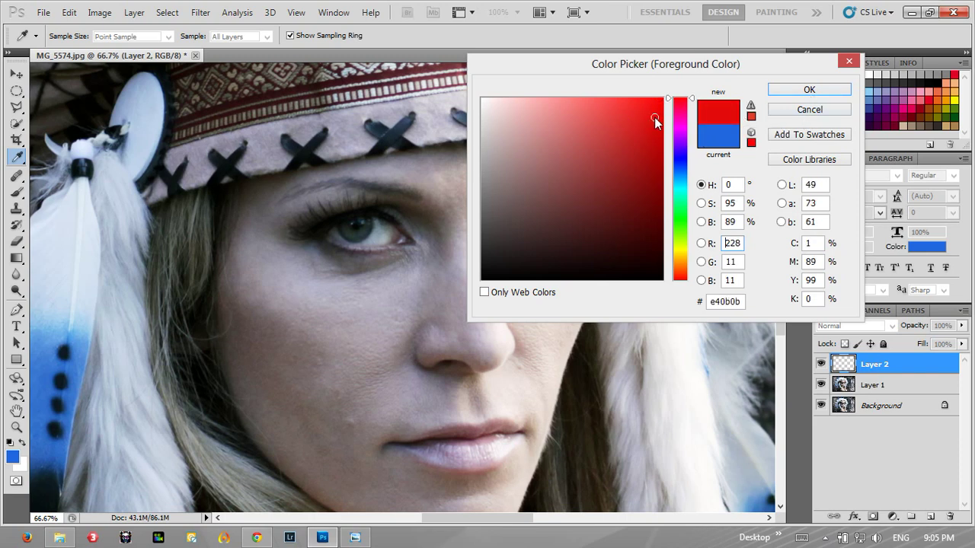
pyautogui.click(800, 92)
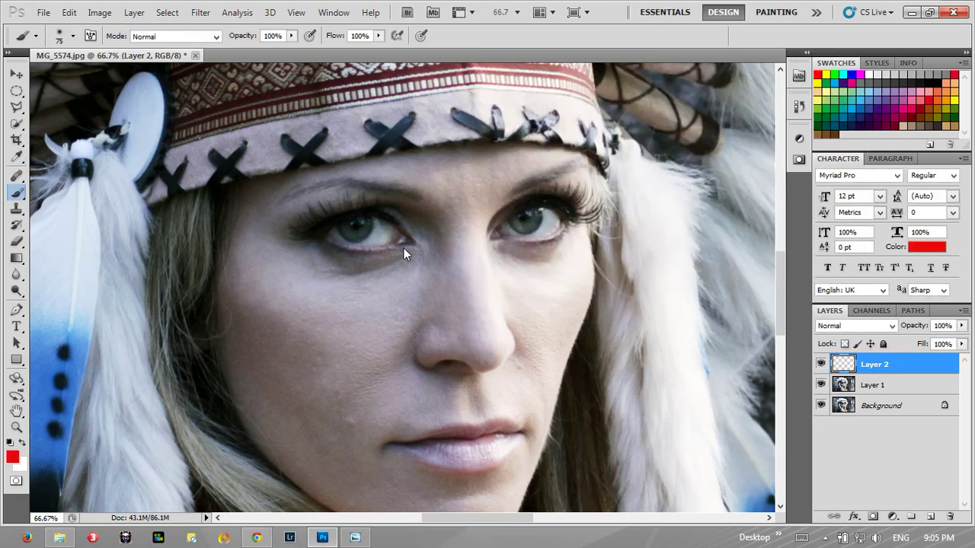
# Paint red over both irises, blend Layer 2 with Soft Light, and add a mask.
pyautogui.click(357, 226)
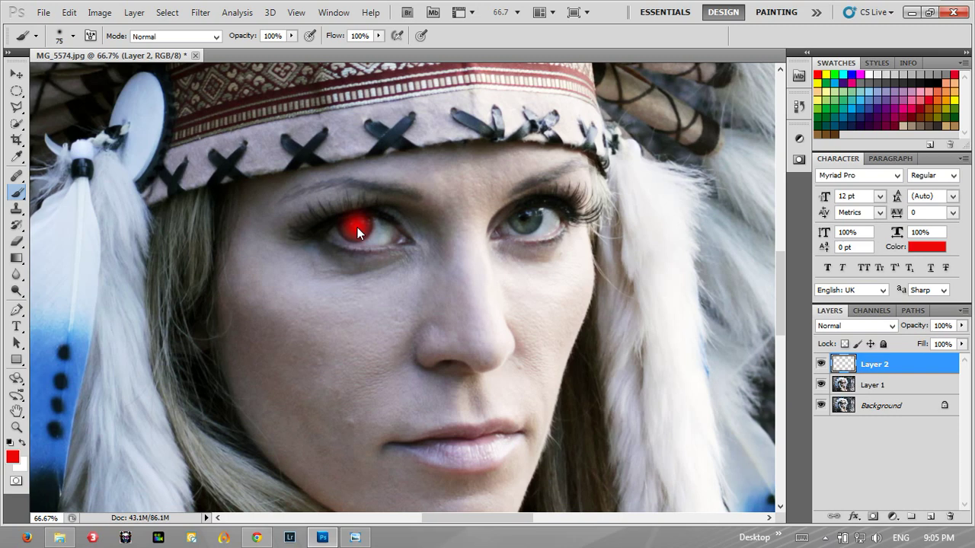
pyautogui.click(526, 218)
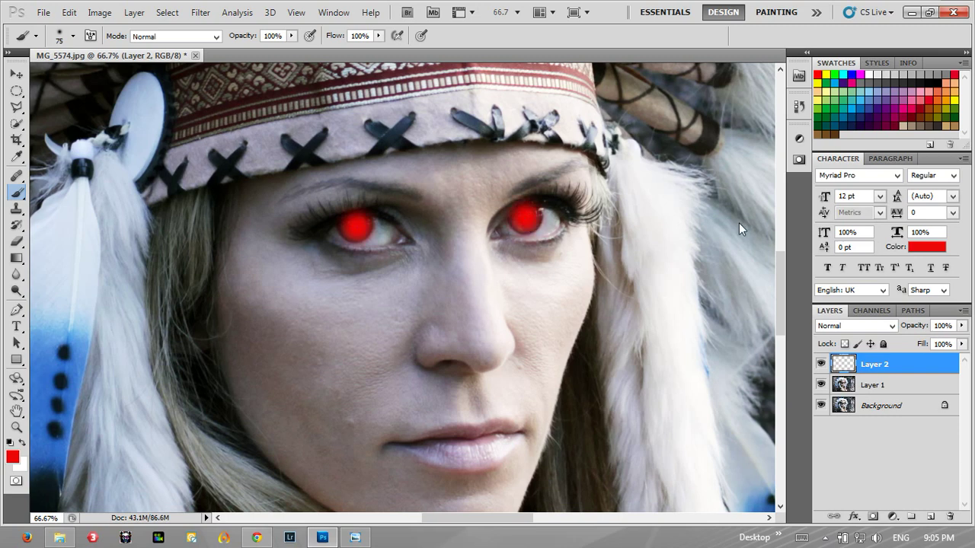
pyautogui.click(883, 329)
pyautogui.click(849, 188)
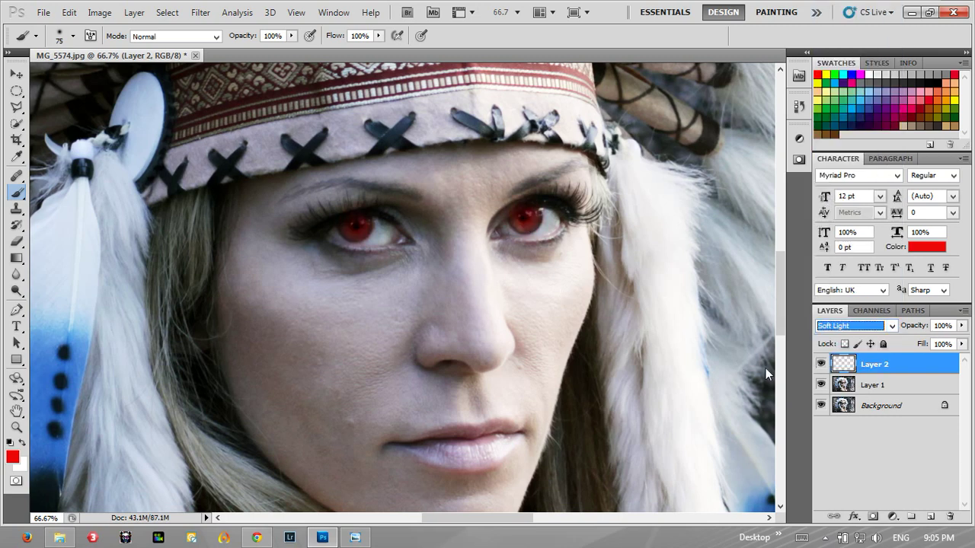
pyautogui.click(873, 516)
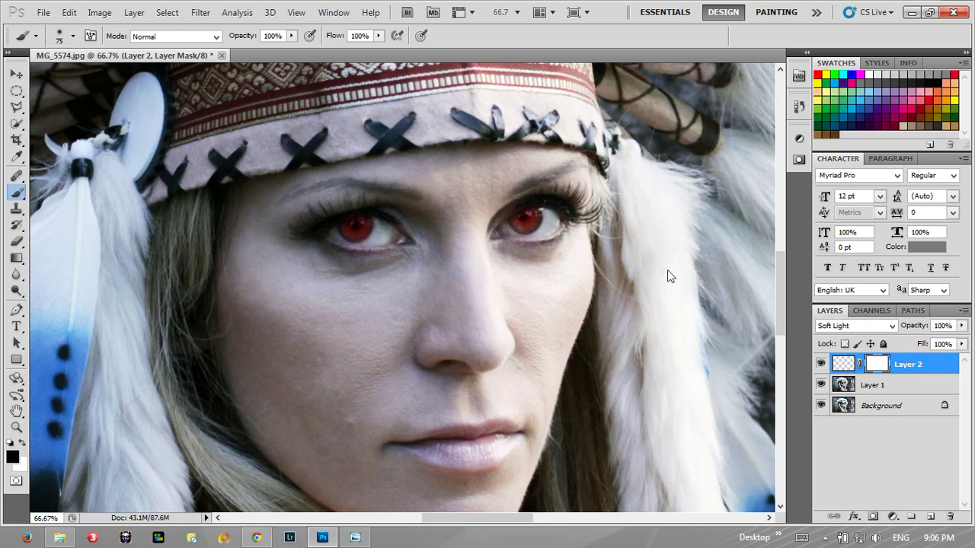
# Split Layer 2's Blend If shadow sliders to 27 for This Layer and 32 for Underlying.
pyautogui.click(939, 366)
pyautogui.doubleClick(939, 365)
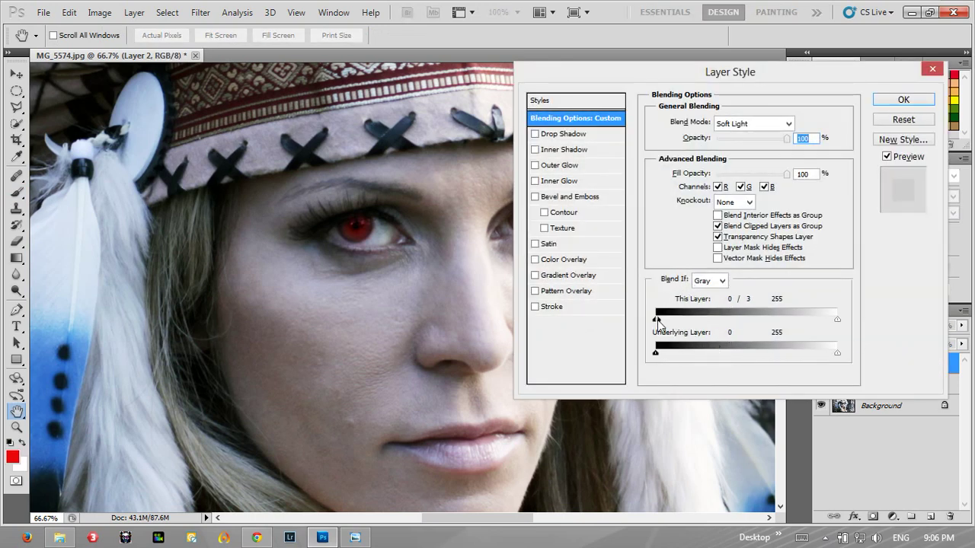
pyautogui.moveTo(656, 319); pyautogui.dragTo(674, 319)
pyautogui.moveTo(659, 354); pyautogui.dragTo(678, 354)
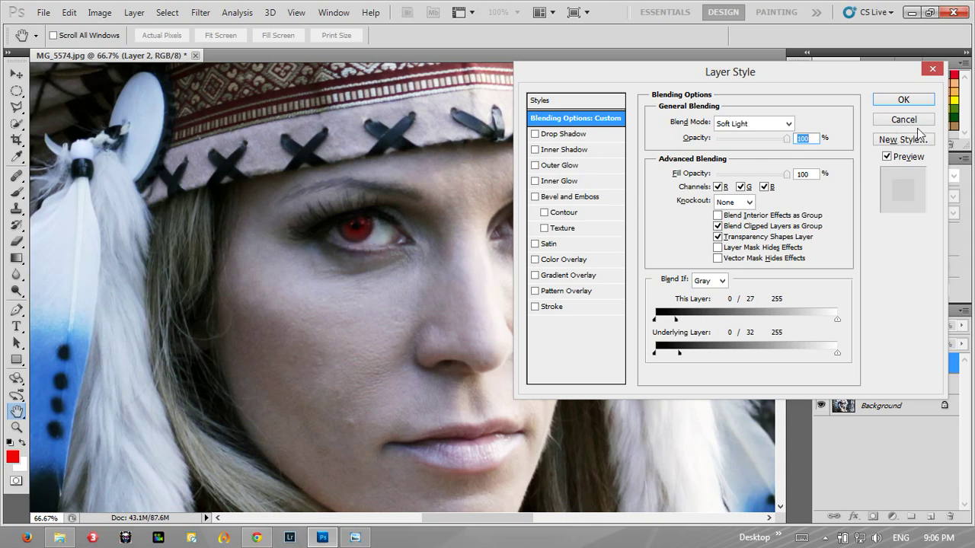
pyautogui.click(918, 100)
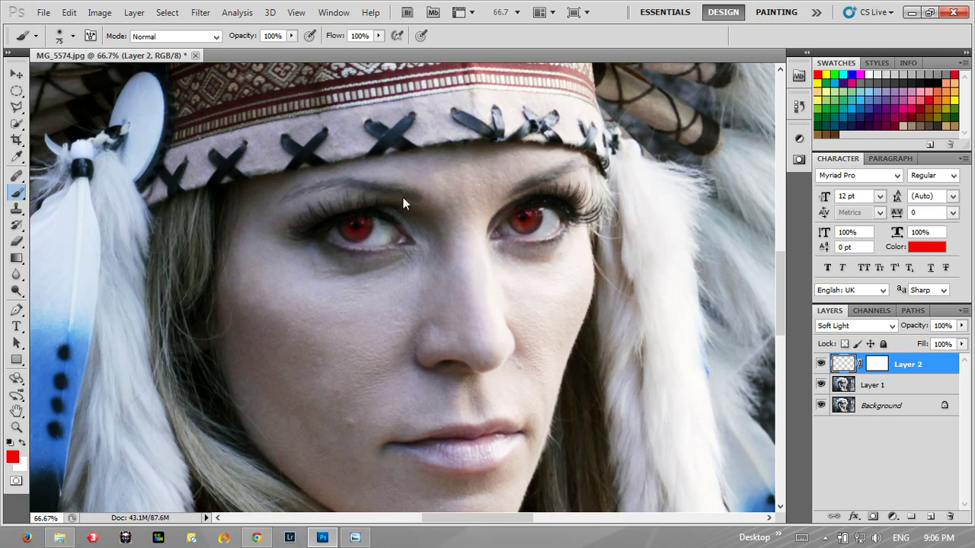
# Compare the red eye layer on and off, then delete it.
pyautogui.click(821, 364)
pyautogui.click(821, 364)
pyautogui.press('Delete')
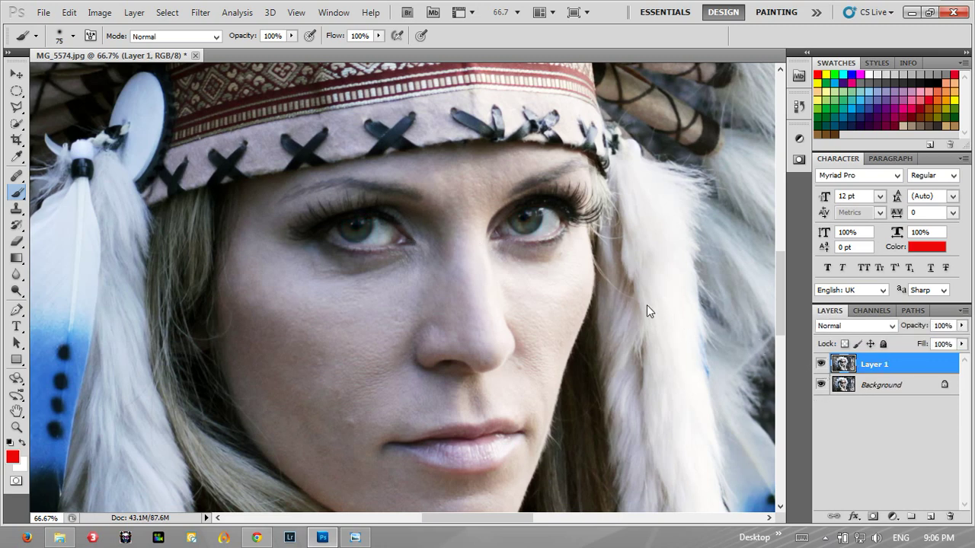
pyautogui.click(892, 517)
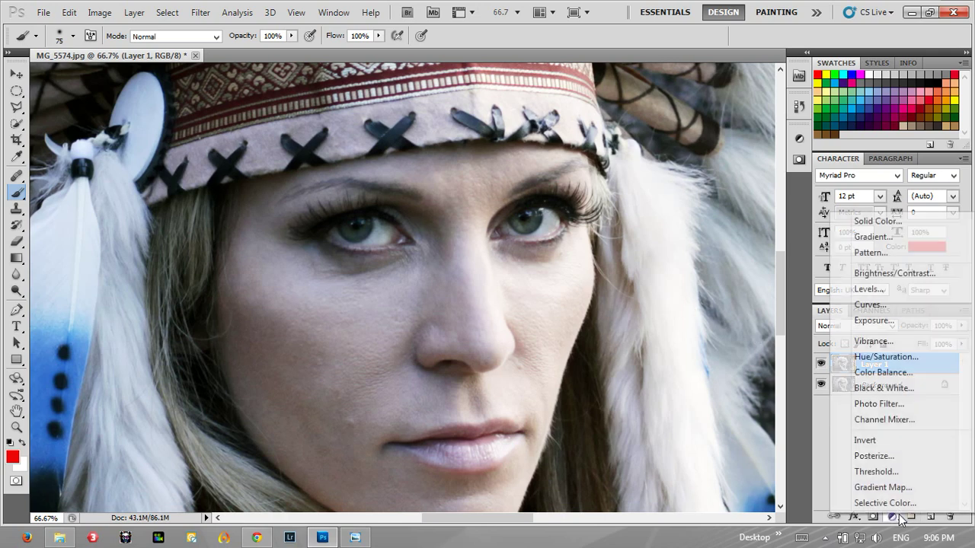
pyautogui.click(811, 430)
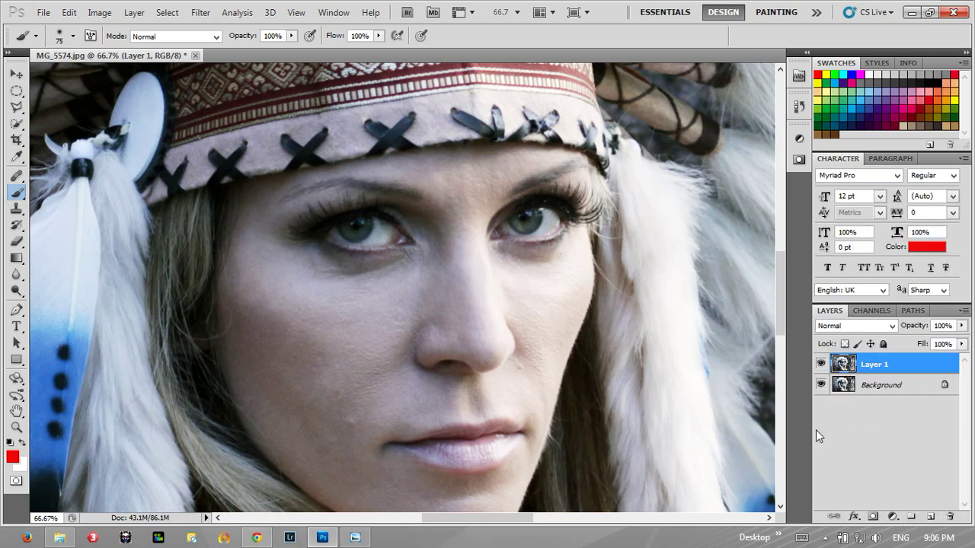
# Draw elliptical selections around both irises and feather them by 10 pixels.
pyautogui.click(16, 90)
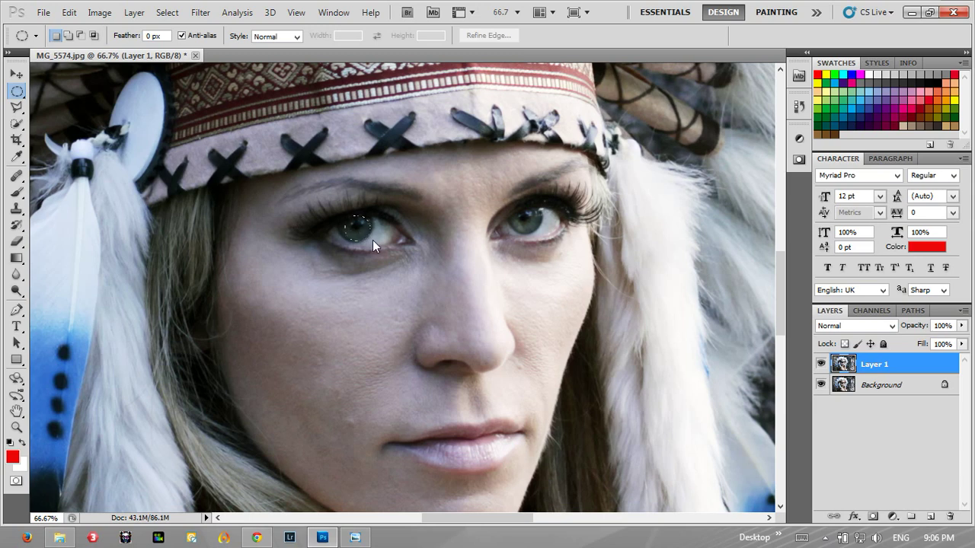
pyautogui.moveTo(372, 239); pyautogui.dragTo(371, 239)
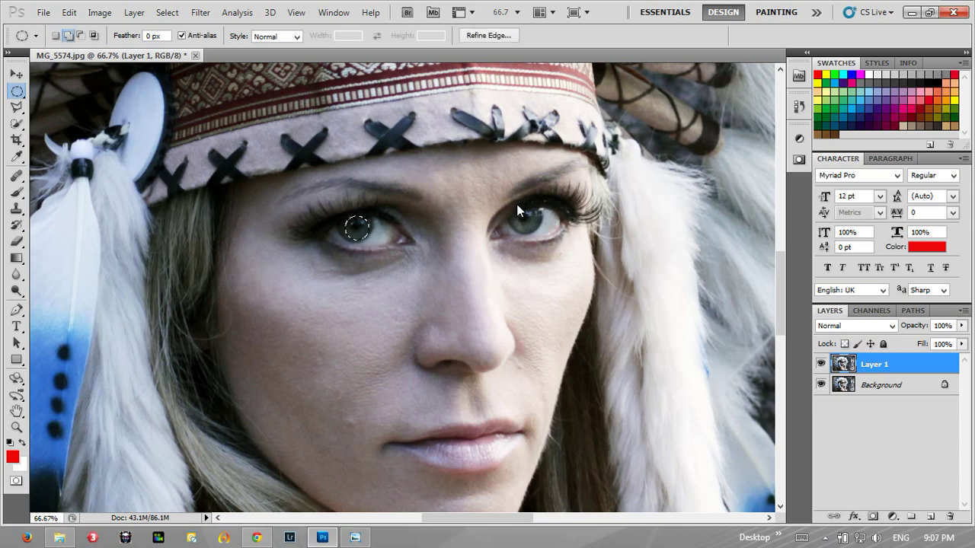
pyautogui.moveTo(512, 210); pyautogui.dragTo(537, 230)
pyautogui.rightClick(515, 219)
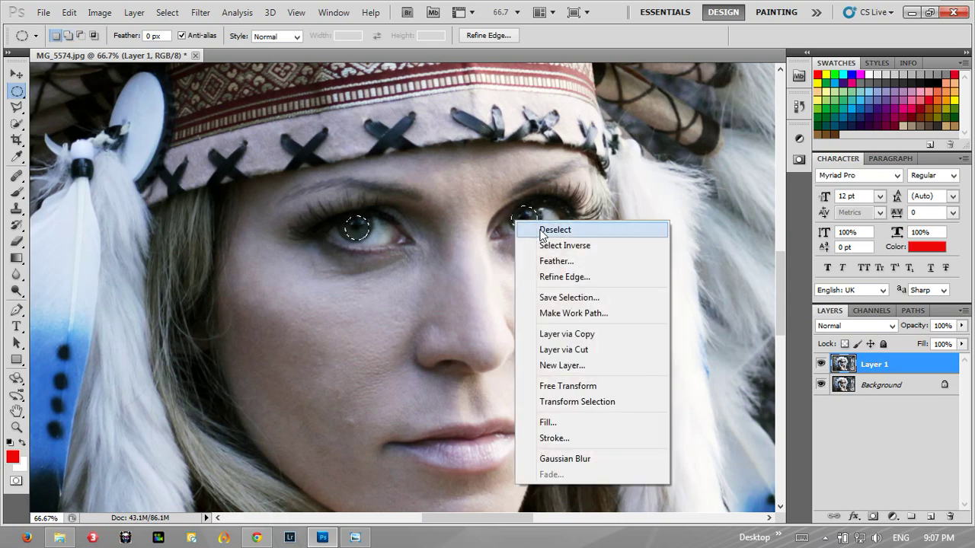
pyautogui.click(587, 261)
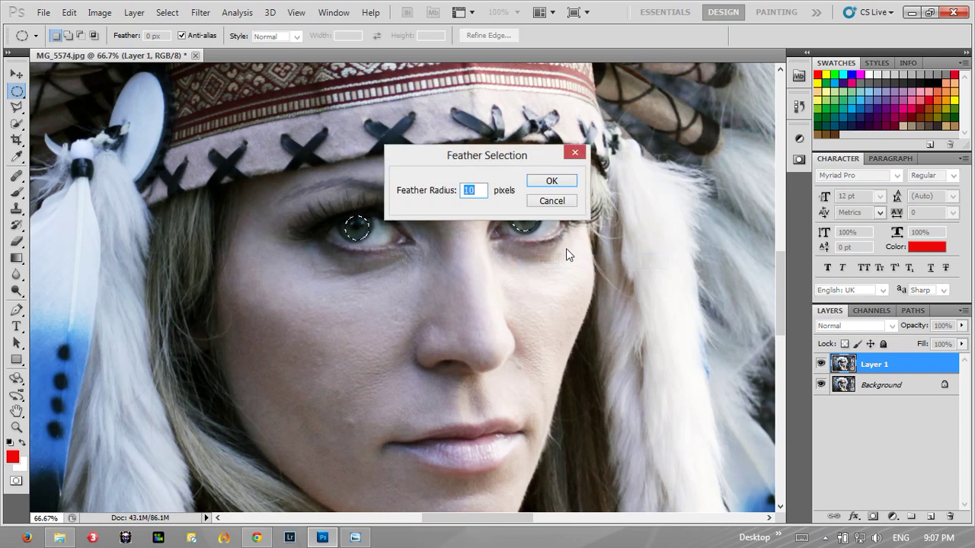
pyautogui.click(547, 181)
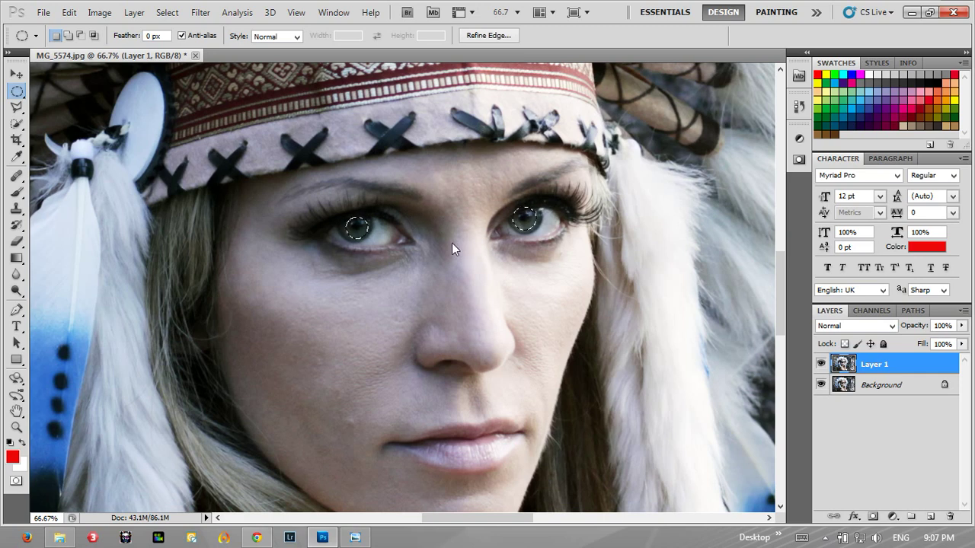
# Add a Hue/Saturation adjustment layer over the selected irises.
pyautogui.click(893, 517)
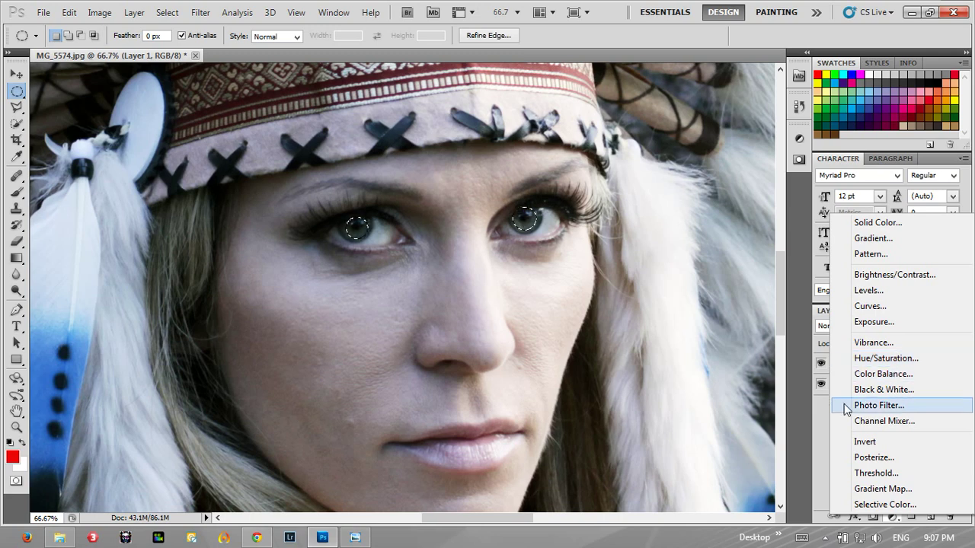
pyautogui.press('Escape')
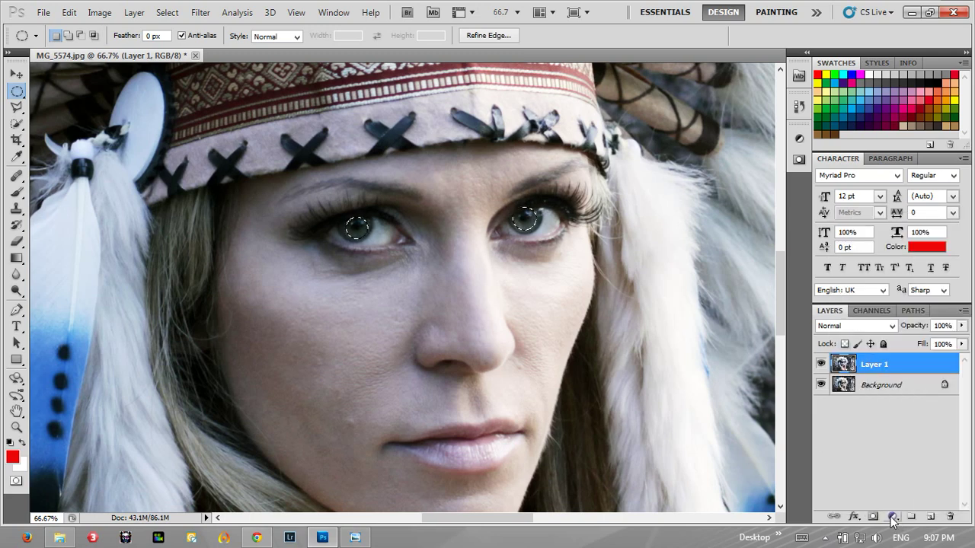
pyautogui.click(893, 518)
pyautogui.click(884, 359)
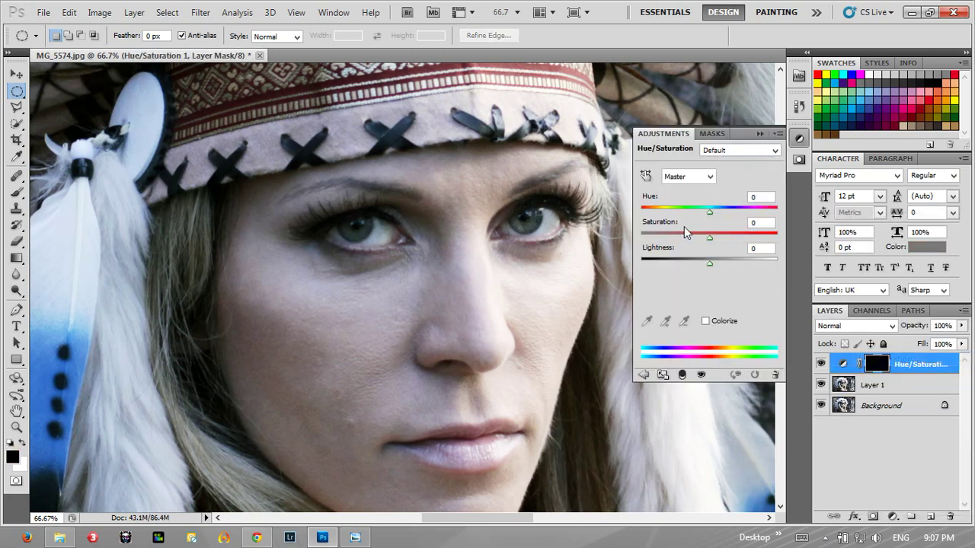
# Turn on Colorize and tint the irises green at Hue 64, Saturation 64.
pyautogui.moveTo(709, 212)
pyautogui.mouseDown()
pyautogui.moveTo(789, 217)
pyautogui.moveTo(712, 217)
pyautogui.mouseUp()
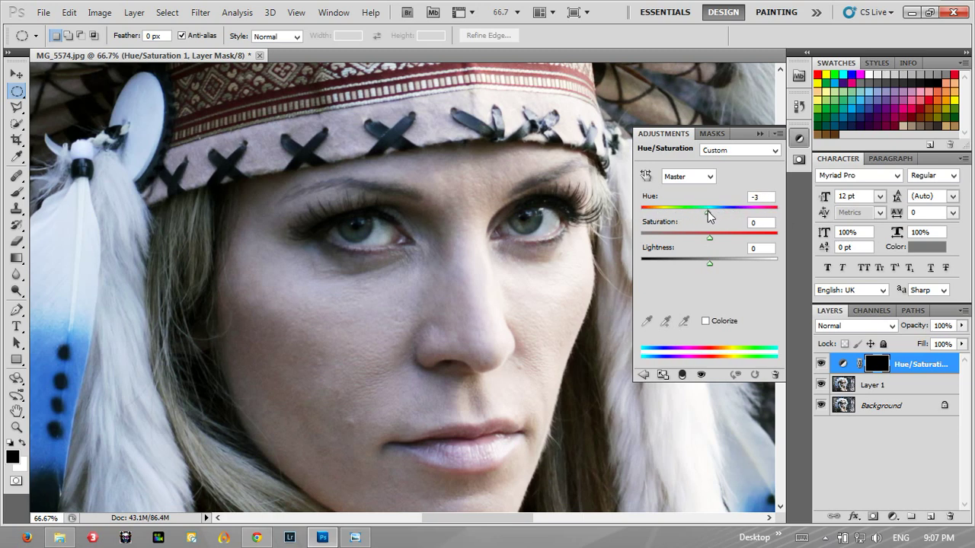
pyautogui.click(706, 320)
pyautogui.moveTo(762, 212)
pyautogui.mouseDown()
pyautogui.moveTo(628, 216)
pyautogui.moveTo(689, 217)
pyautogui.moveTo(645, 213)
pyautogui.moveTo(594, 225)
pyautogui.mouseUp()
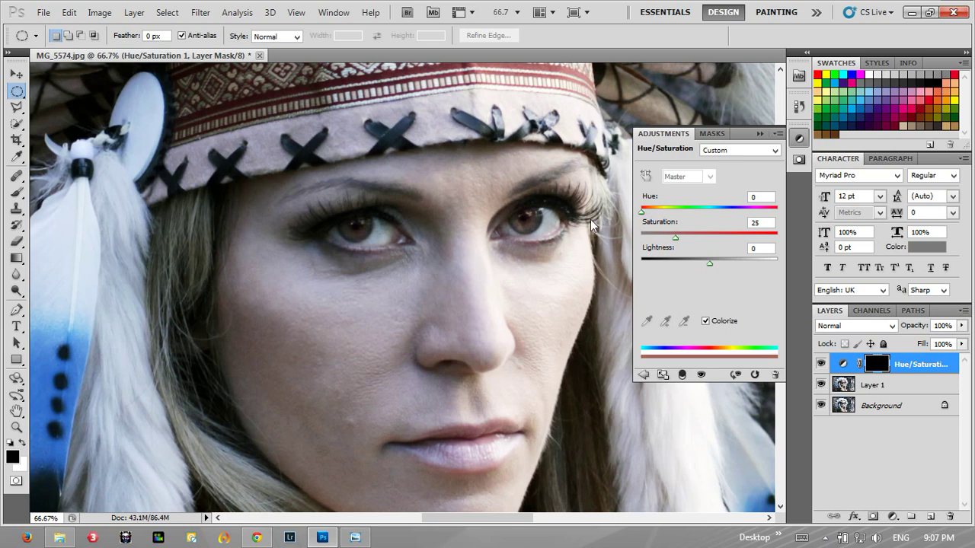
pyautogui.moveTo(716, 215); pyautogui.dragTo(616, 210)
pyautogui.moveTo(675, 242)
pyautogui.mouseDown()
pyautogui.moveTo(746, 238)
pyautogui.moveTo(711, 243)
pyautogui.moveTo(739, 242)
pyautogui.moveTo(729, 244)
pyautogui.mouseUp()
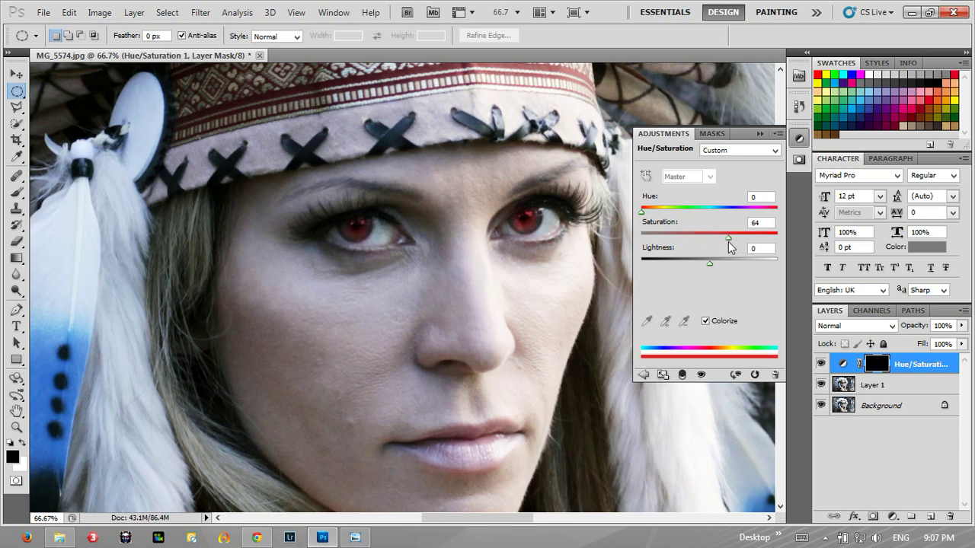
pyautogui.moveTo(644, 212); pyautogui.dragTo(670, 213)
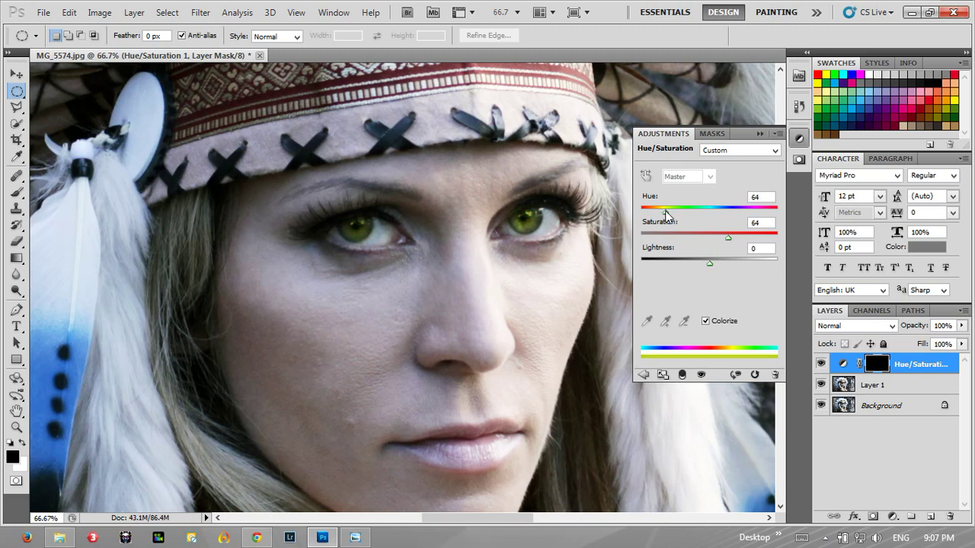
# Collapse the Adjustments panel and zoom out to show the whole headdress portrait.
pyautogui.click(760, 135)
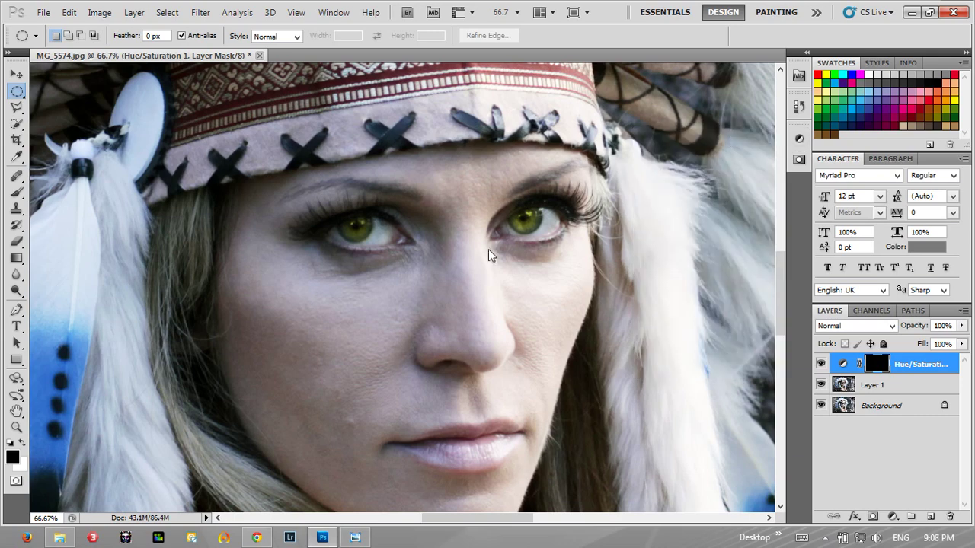
pyautogui.click(18, 429)
pyautogui.rightClick(423, 270)
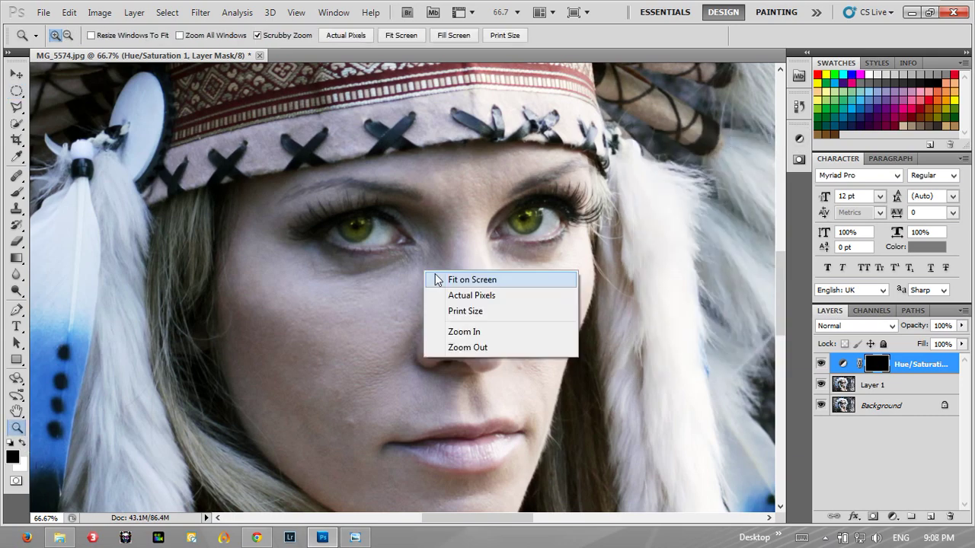
pyautogui.click(434, 276)
pyautogui.moveTo(379, 306); pyautogui.dragTo(758, 304)
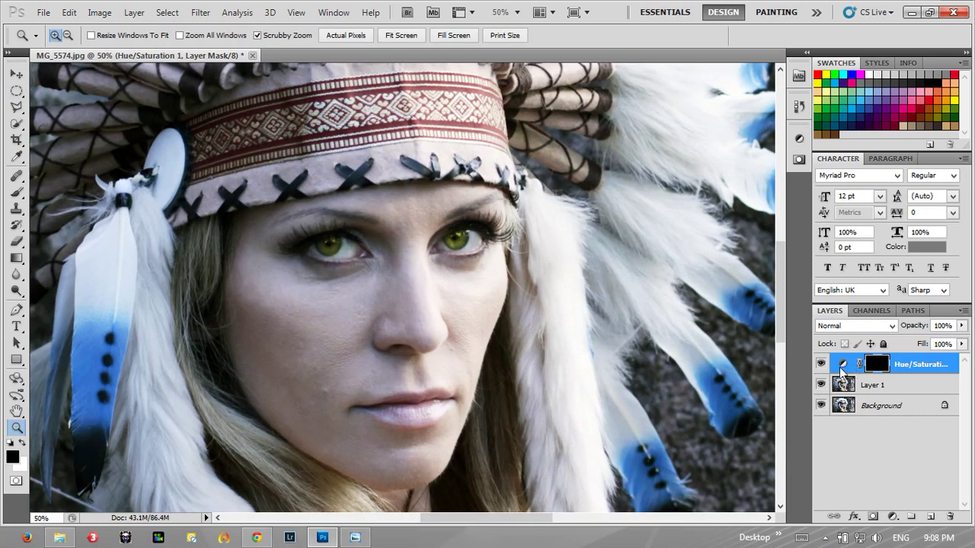
pyautogui.rightClick(392, 256)
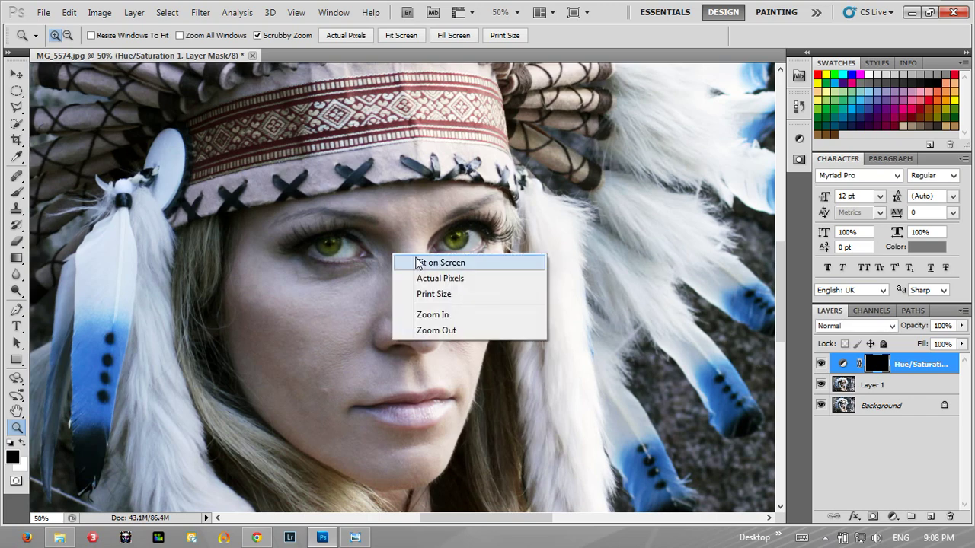
pyautogui.click(940, 373)
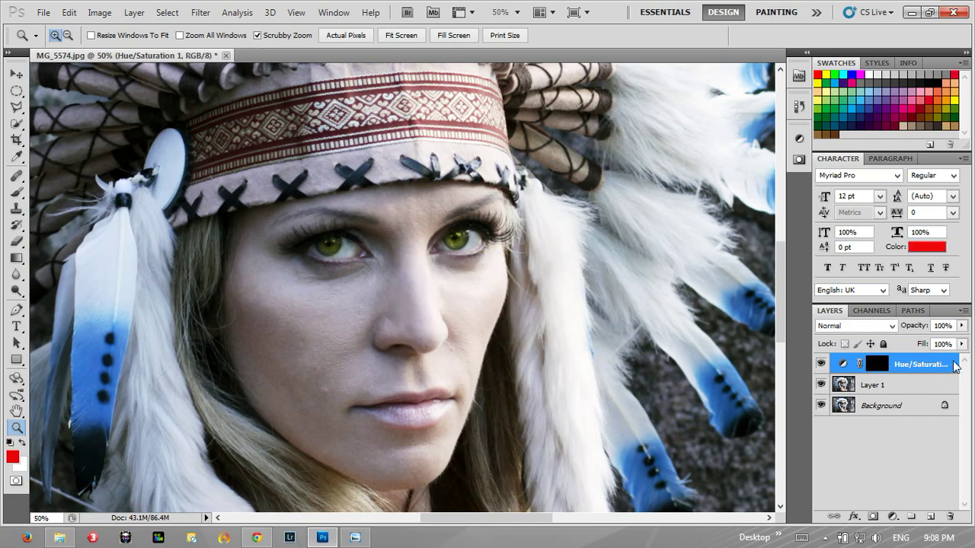
# Split the Hue/Saturation layer's Blend If shadows to 24 and 8, then zoom back in.
pyautogui.doubleClick(952, 367)
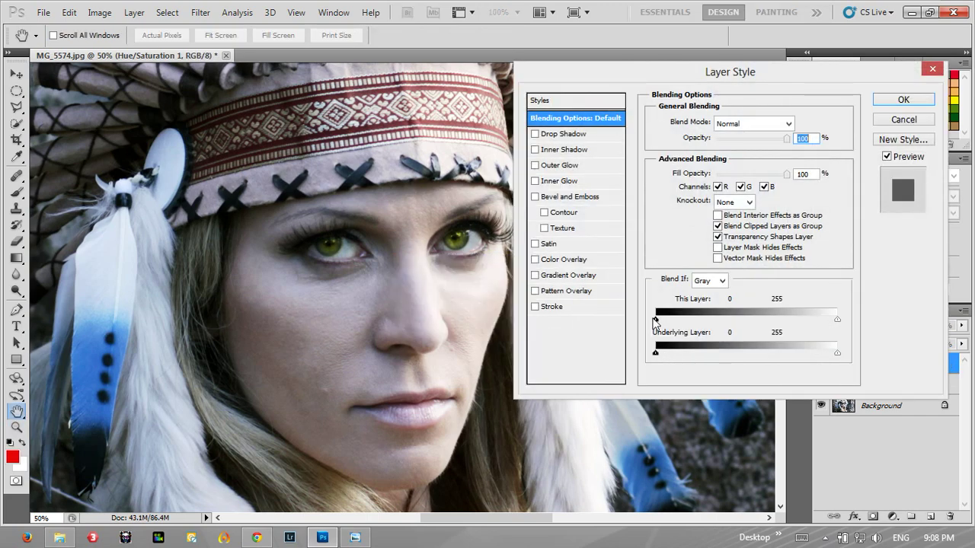
pyautogui.moveTo(655, 319); pyautogui.dragTo(674, 319)
pyautogui.moveTo(656, 353); pyautogui.dragTo(662, 354)
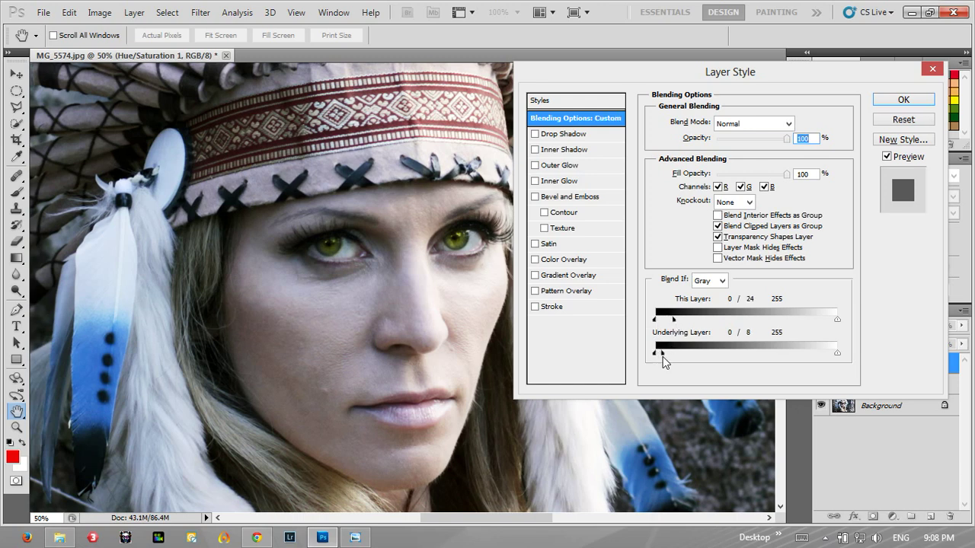
pyautogui.click(904, 99)
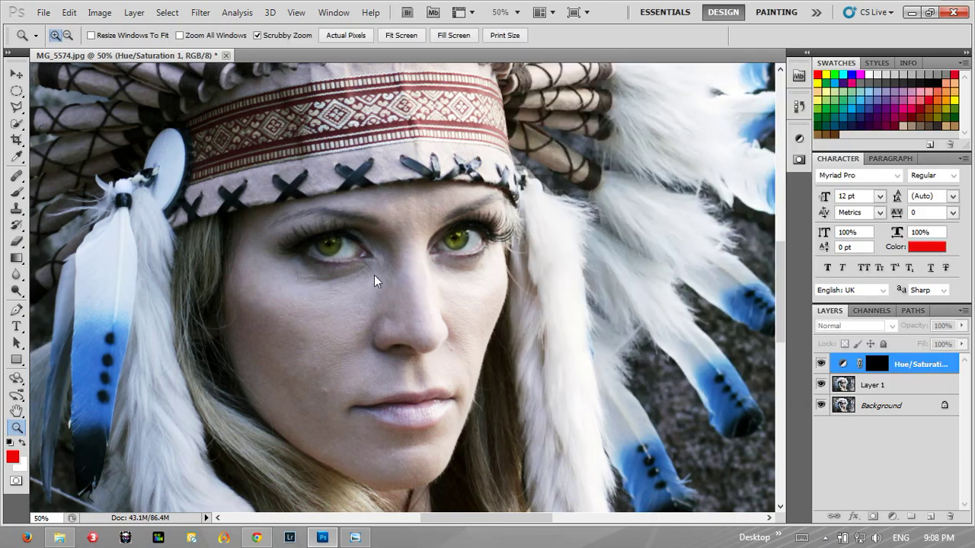
pyautogui.click(390, 245)
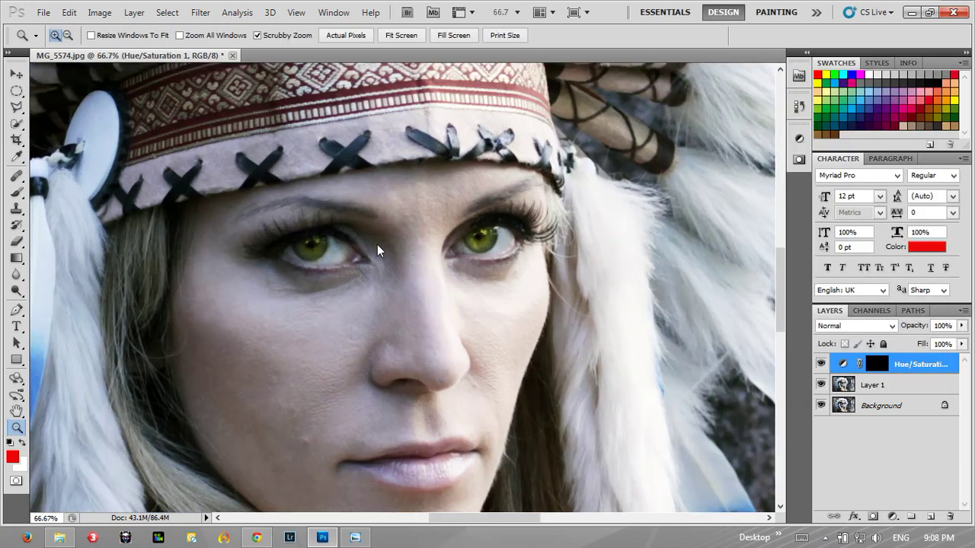
# Shift the Hue/Saturation layer's hue to 239, turning the irises blue.
pyautogui.click(820, 364)
pyautogui.click(821, 364)
pyautogui.click(842, 364)
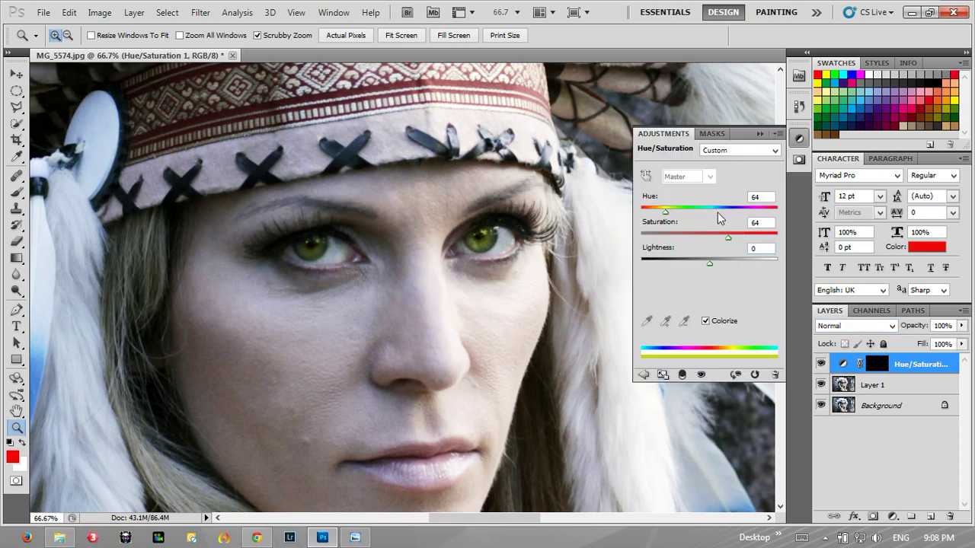
pyautogui.moveTo(668, 216)
pyautogui.mouseDown()
pyautogui.moveTo(732, 209)
pyautogui.moveTo(722, 206)
pyautogui.mouseUp()
pyautogui.click(759, 133)
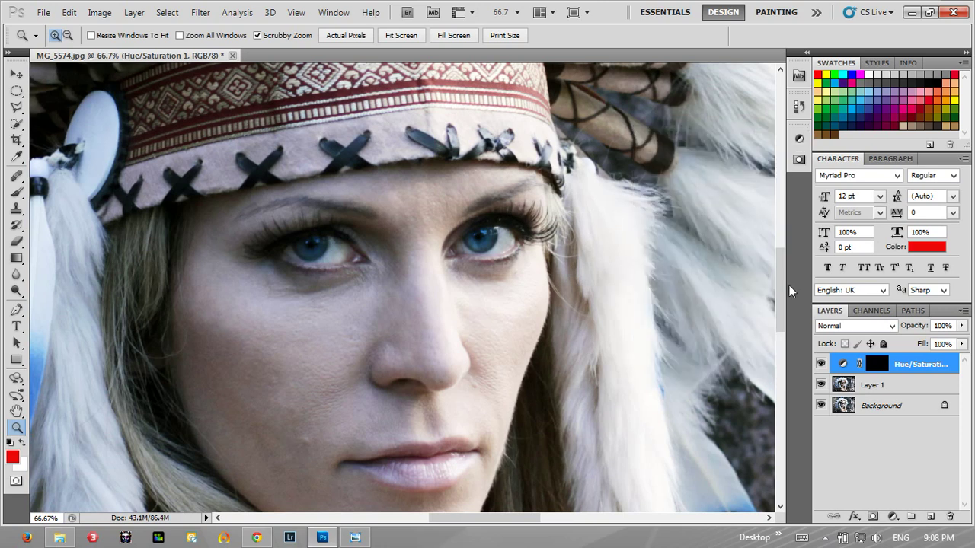
# Toggle the blue tint to compare, then bring up the screen recorder controls.
pyautogui.click(820, 364)
pyautogui.click(820, 364)
pyautogui.click(826, 538)
pyautogui.click(802, 446)
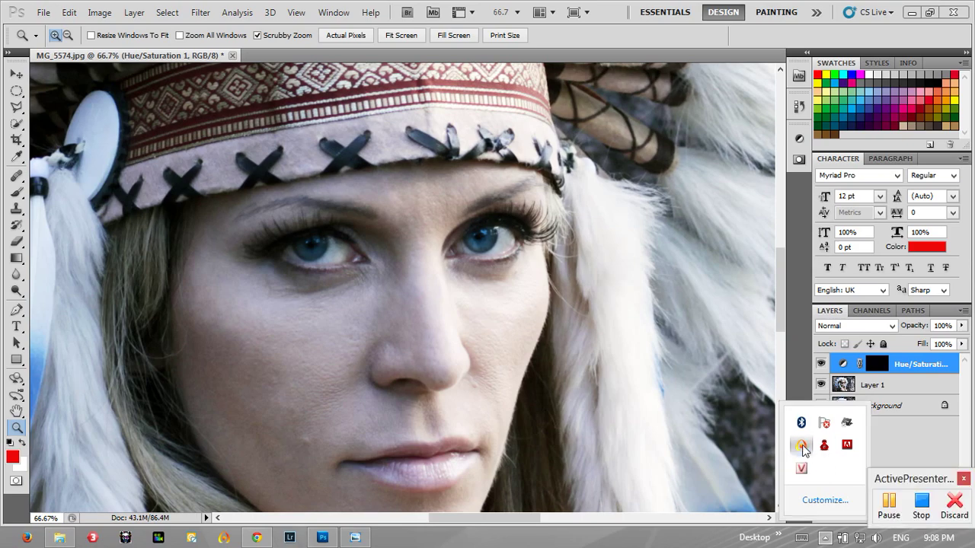